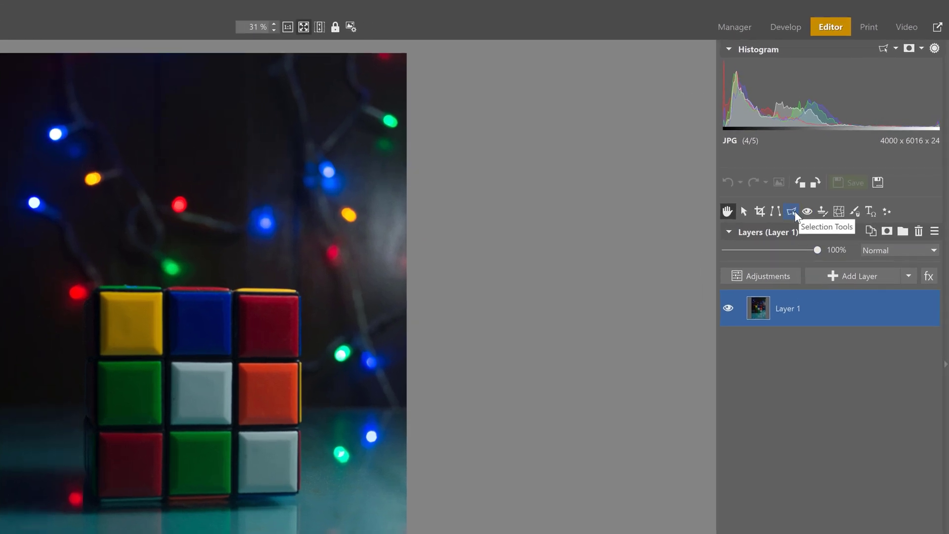
Select the cube's centre square with Rectangular Selection and apply Enhance Colors with red 150%, green 54%, blue 134% and hue -180°.
left_click(792, 211)
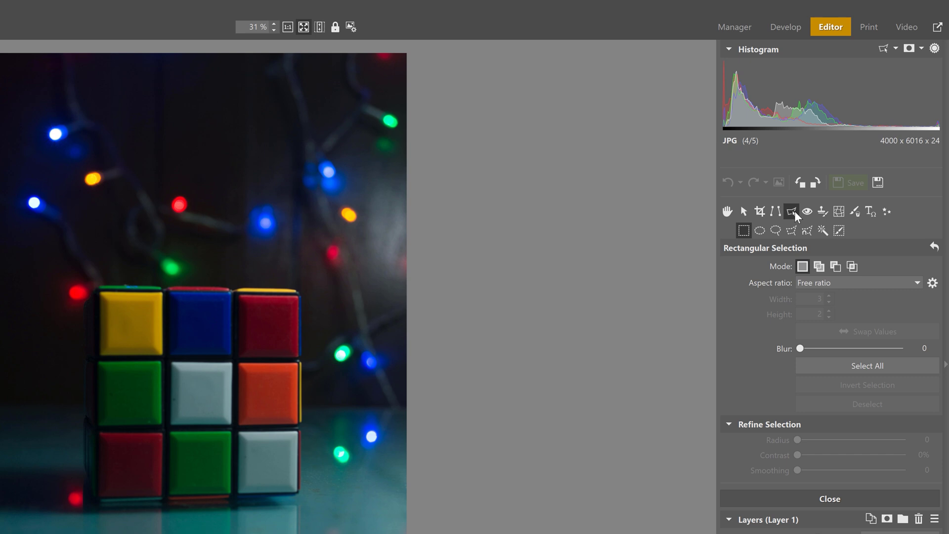
key("m")
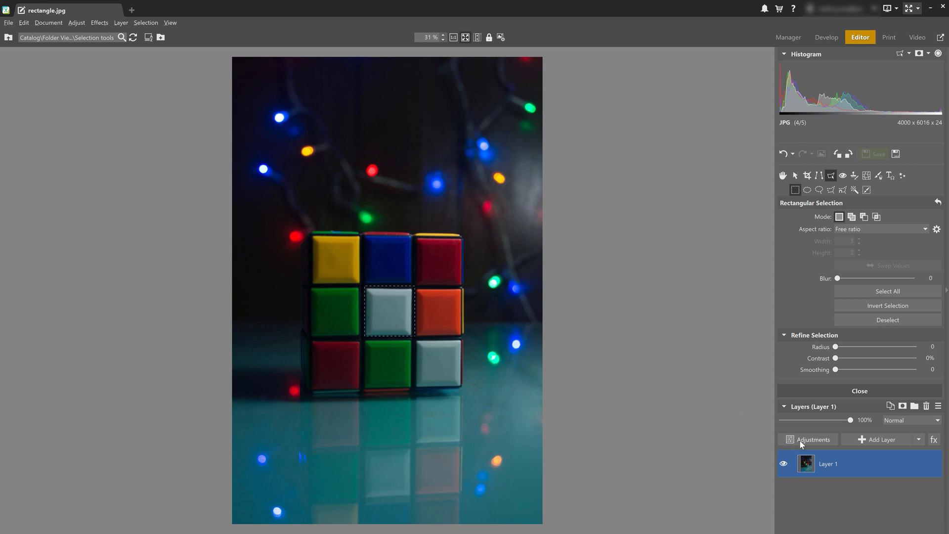
left_click(929, 444)
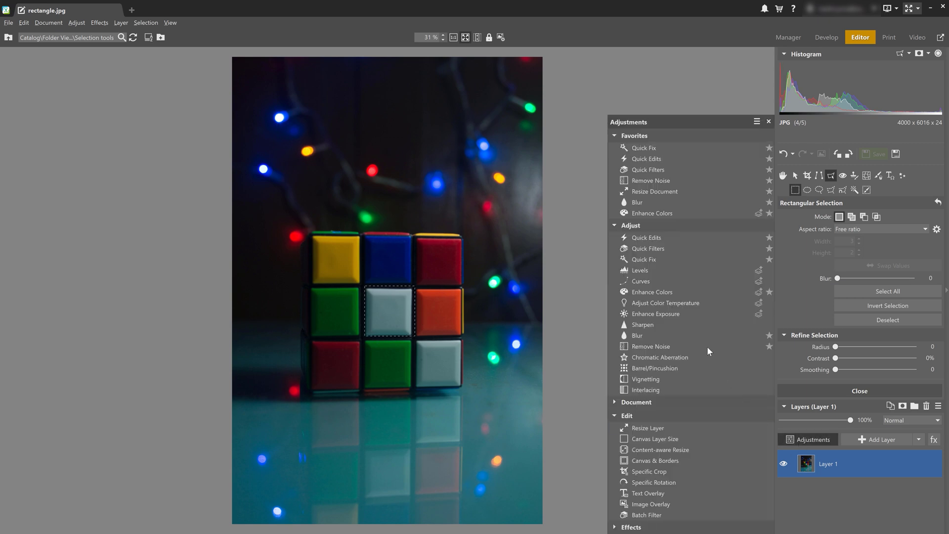
left_click(678, 292)
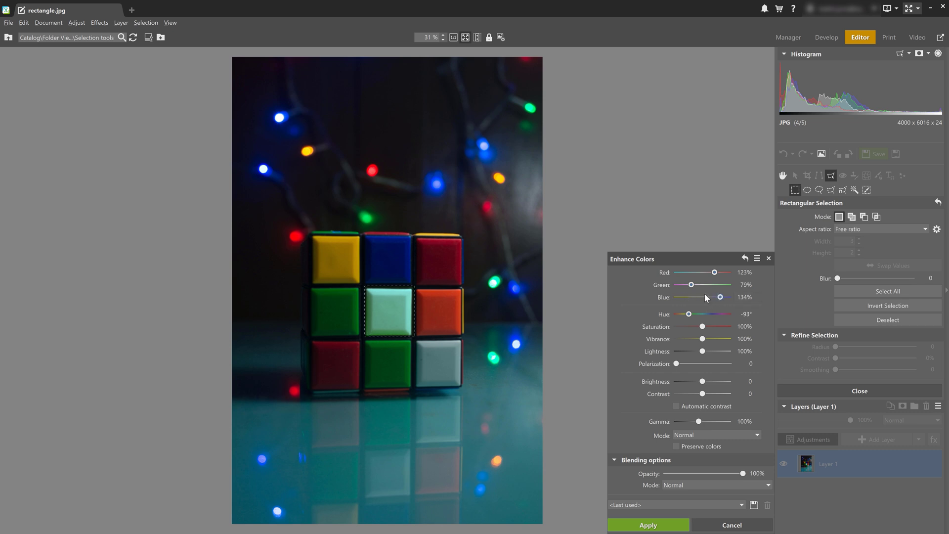
left_click_drag(691, 285, 730, 274)
left_click_drag(688, 313, 657, 317)
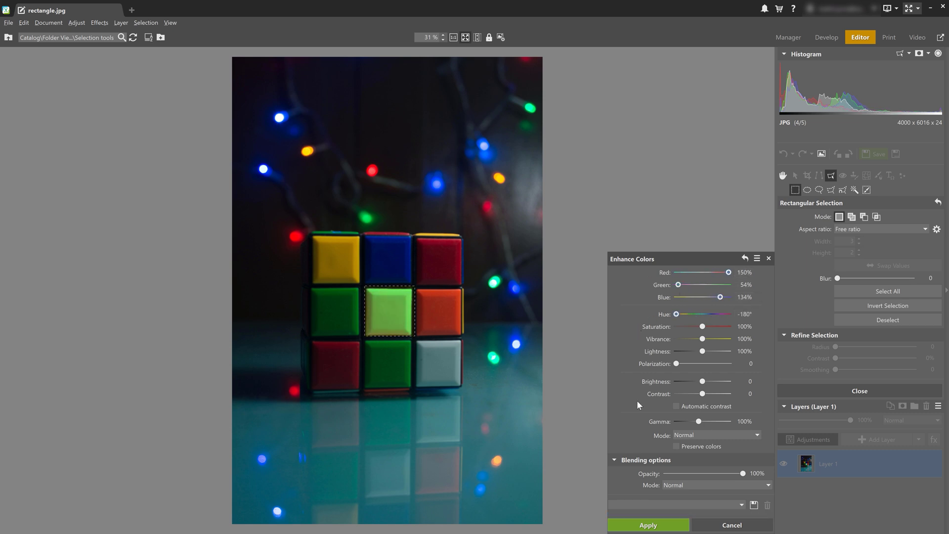
left_click(658, 526)
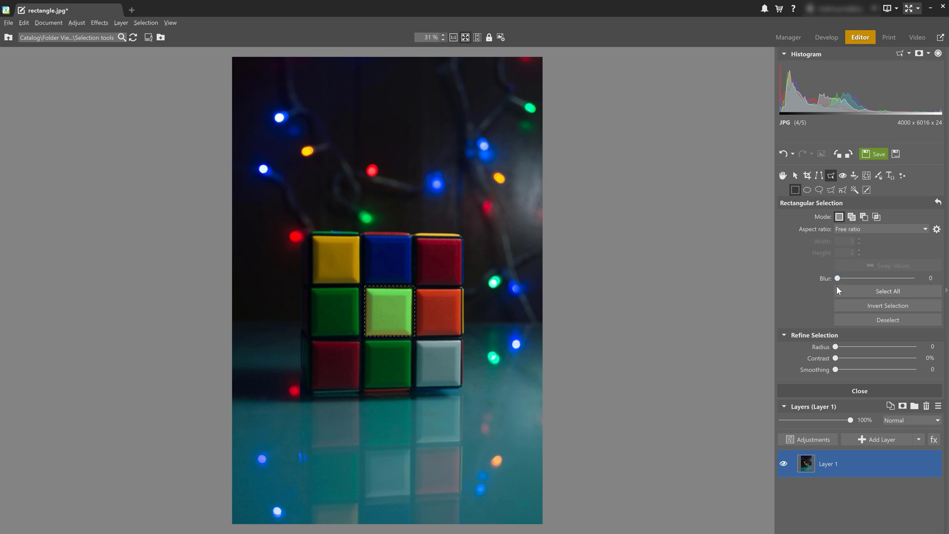
Clear the selection and draw a rectangular selection with a blur of 185 around the top row's blue and red squares.
key("ctrl+d")
left_click_drag(837, 279, 850, 279)
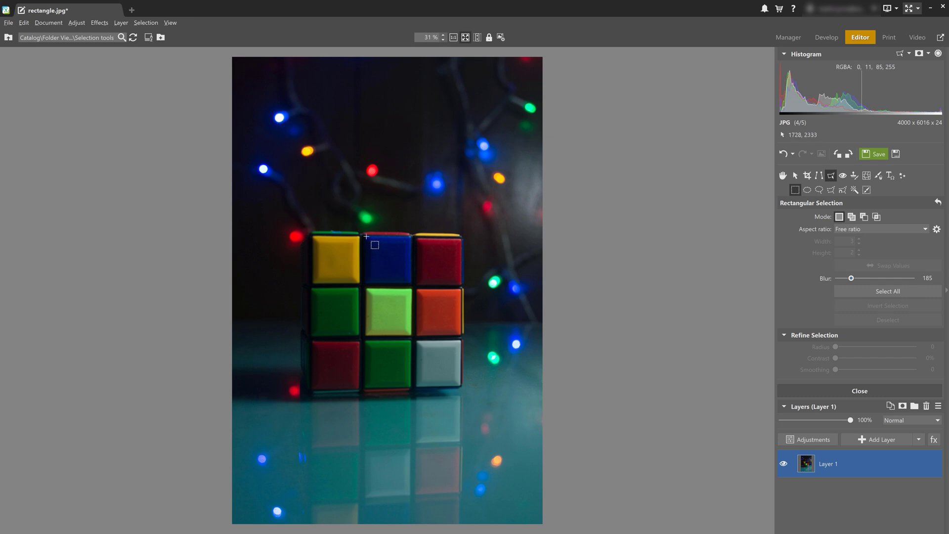
left_click_drag(366, 237, 462, 286)
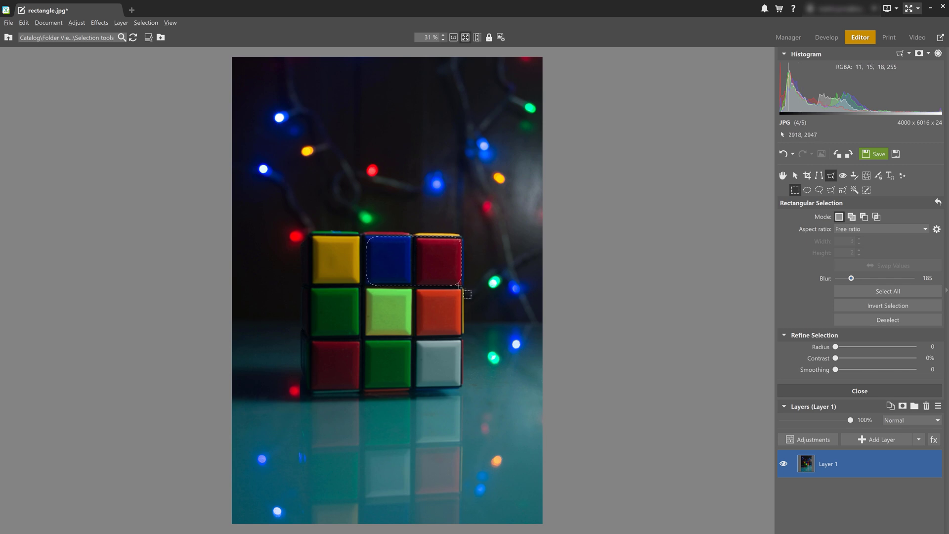
Preview the blurred selection's soft edges with the Cover Selection display and turn the overlay off again.
left_click(909, 53)
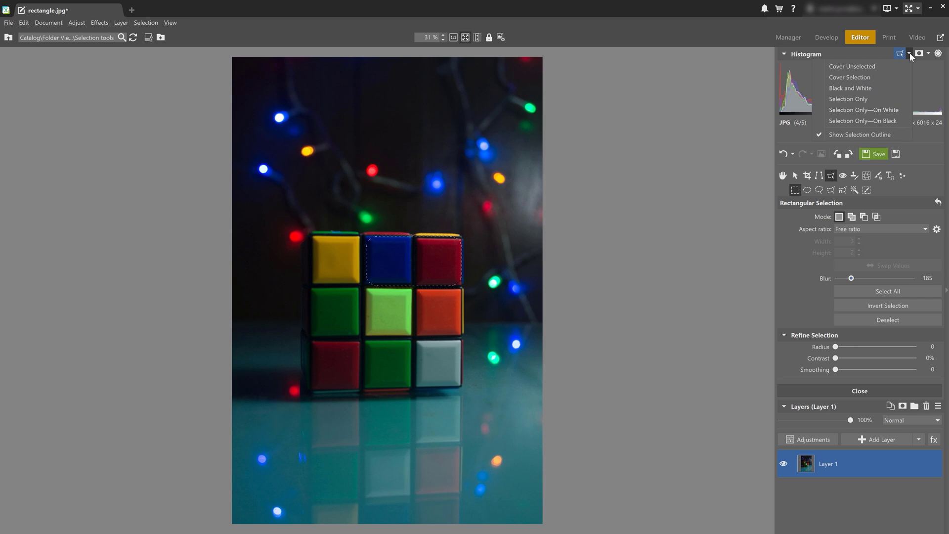
left_click(878, 77)
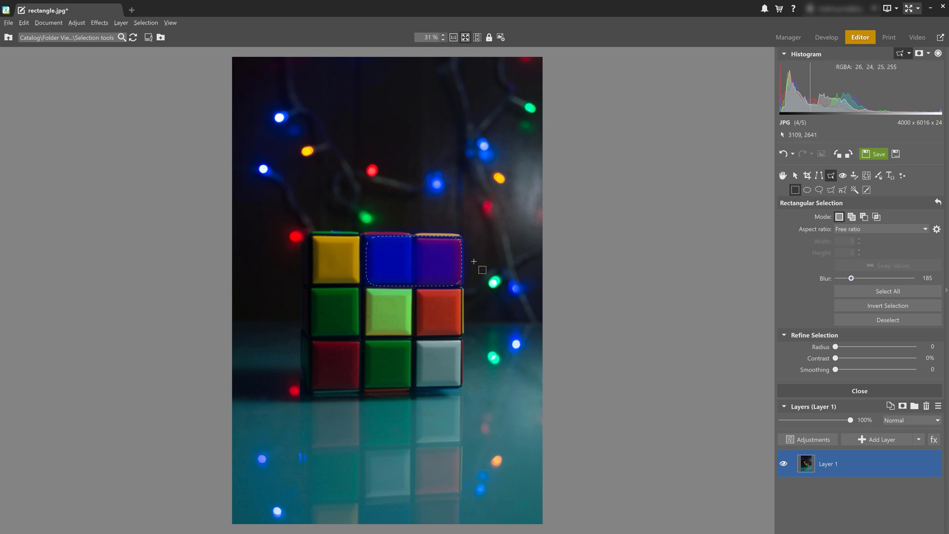
scroll(436, 266, "up", 3)
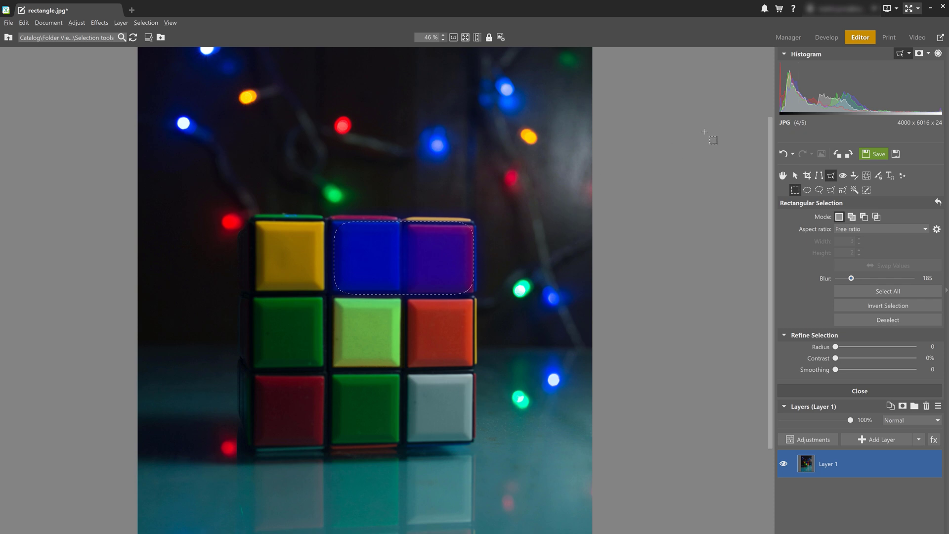
left_click(909, 53)
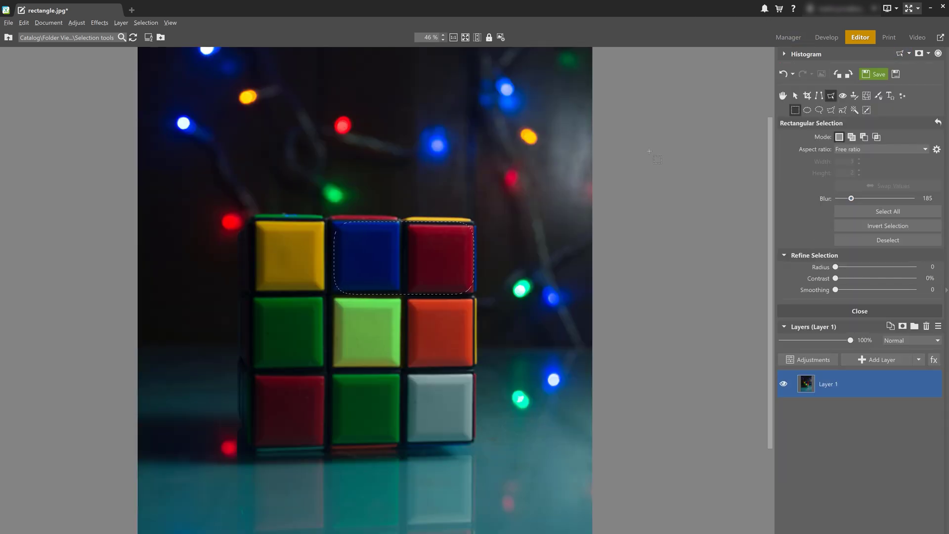
Reselect the top row's blue and red squares with a blur of 0 and preview the selection in Black and White.
left_click(649, 151)
left_click_drag(851, 198, 771, 211)
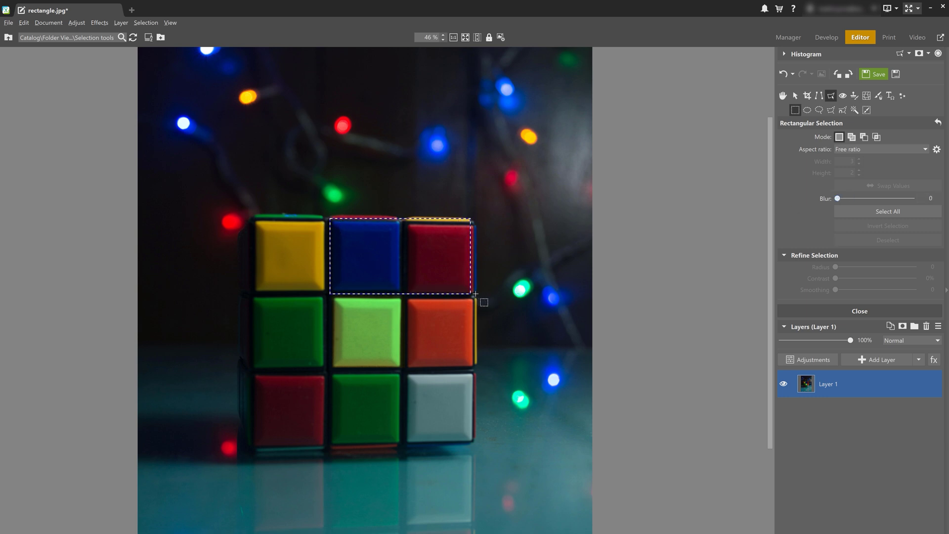
left_click_drag(473, 293, 473, 294)
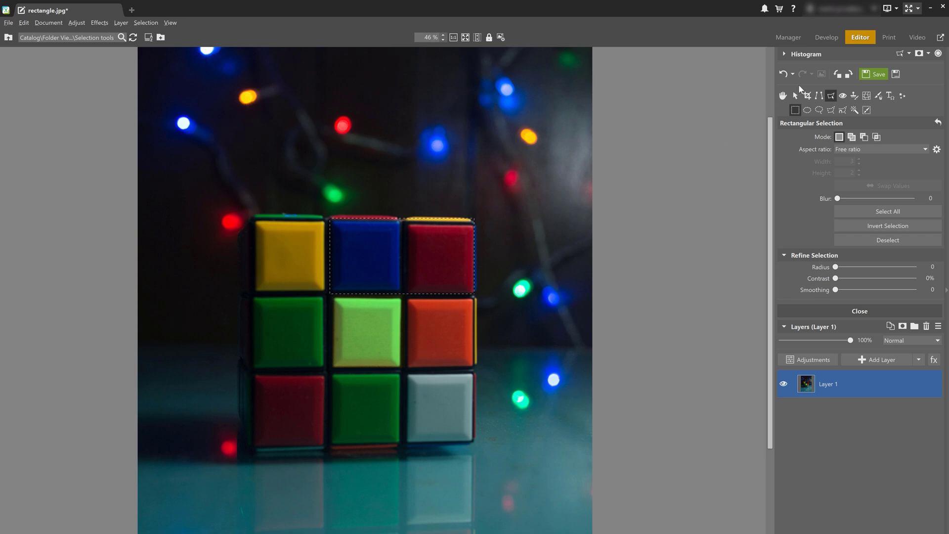
left_click(910, 54)
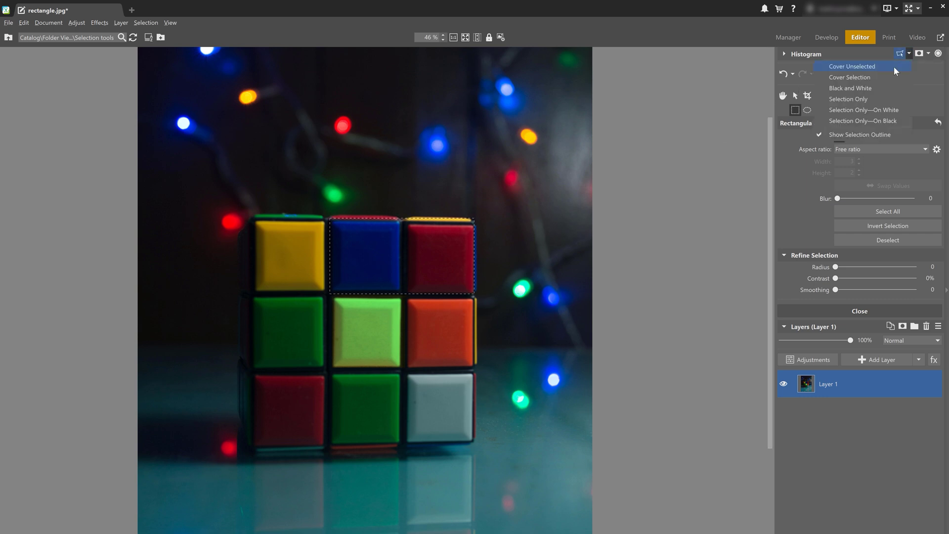
left_click(869, 88)
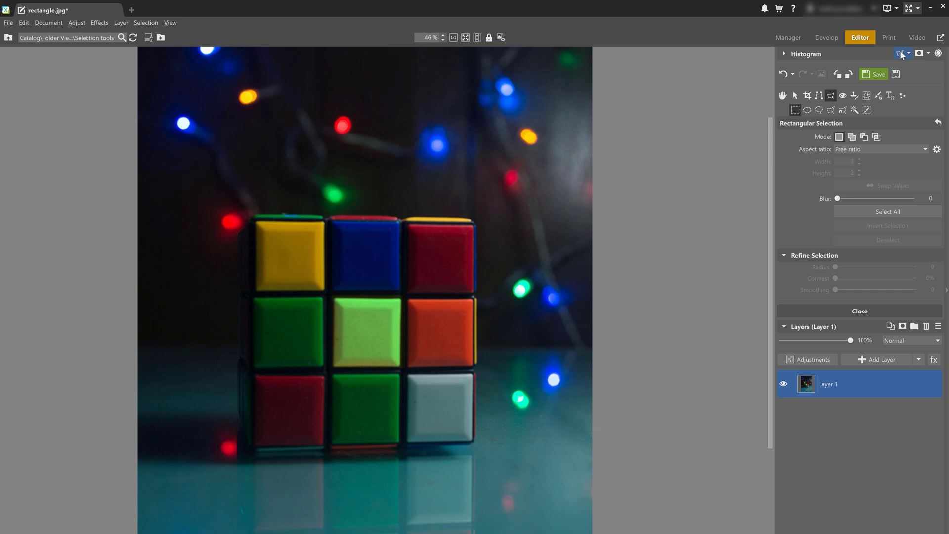
Select the entire picture and clear that selection again.
left_click(882, 212)
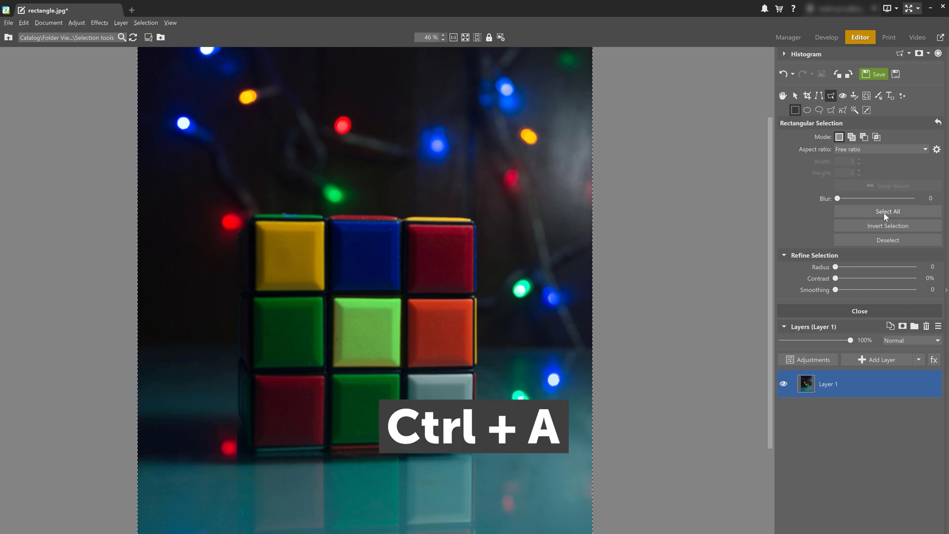
left_click(880, 245)
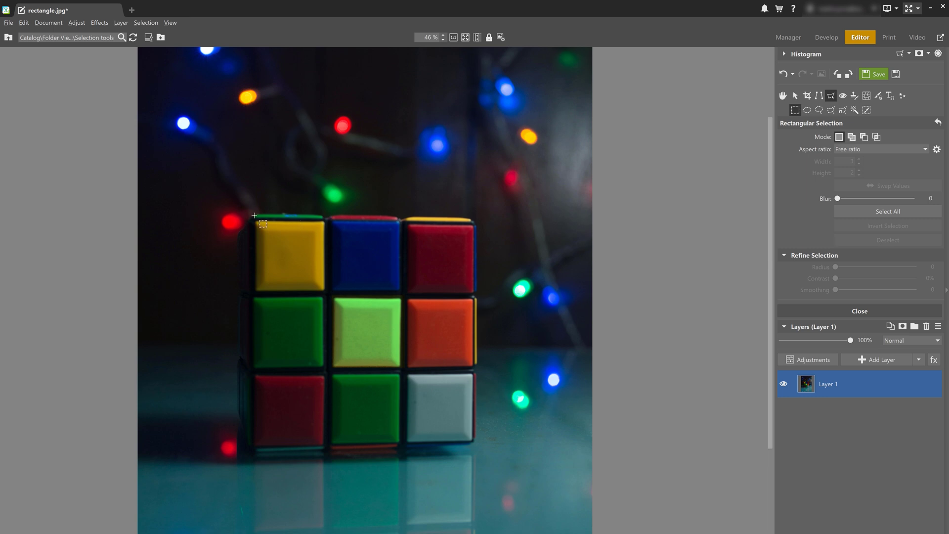
Select the cube's whole front face and invert the selection with the Cover Selection display on.
left_click_drag(254, 216, 470, 439)
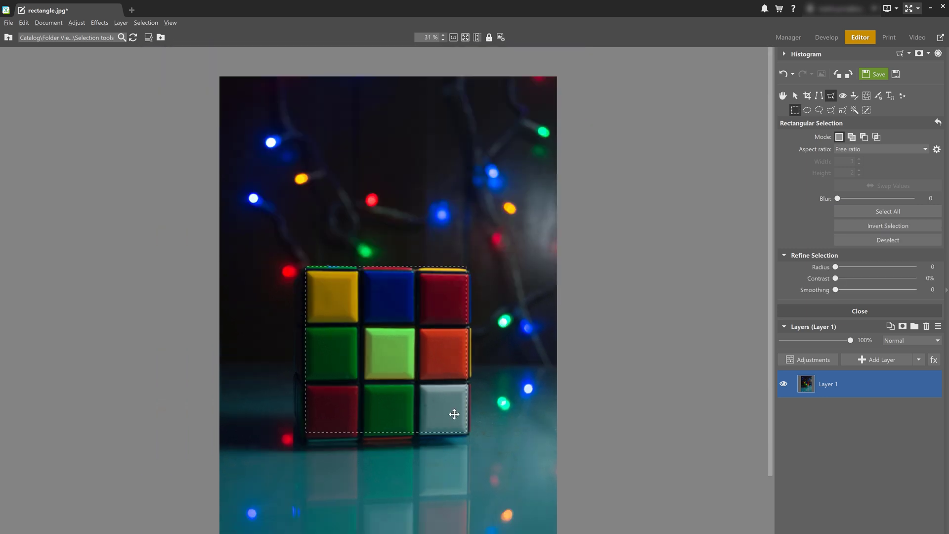
scroll(496, 368, "down", 2)
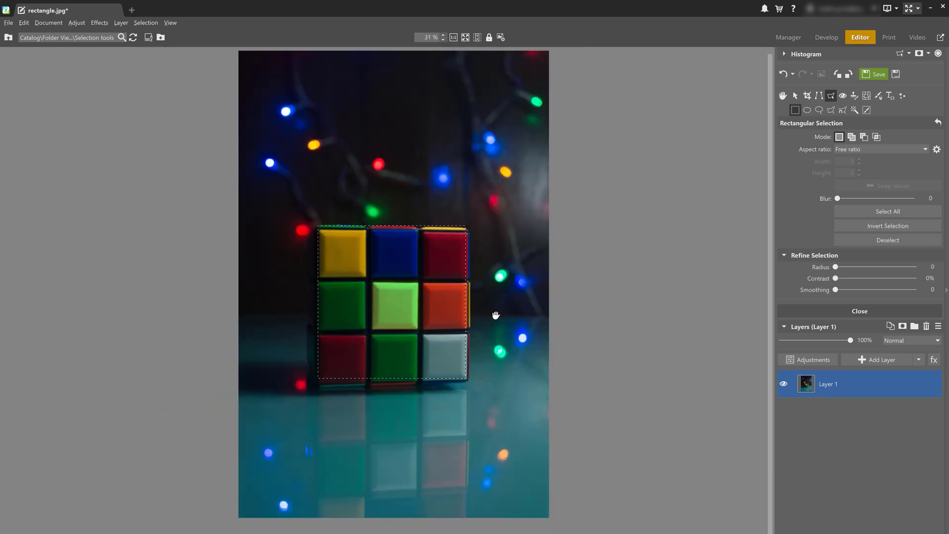
left_click(909, 53)
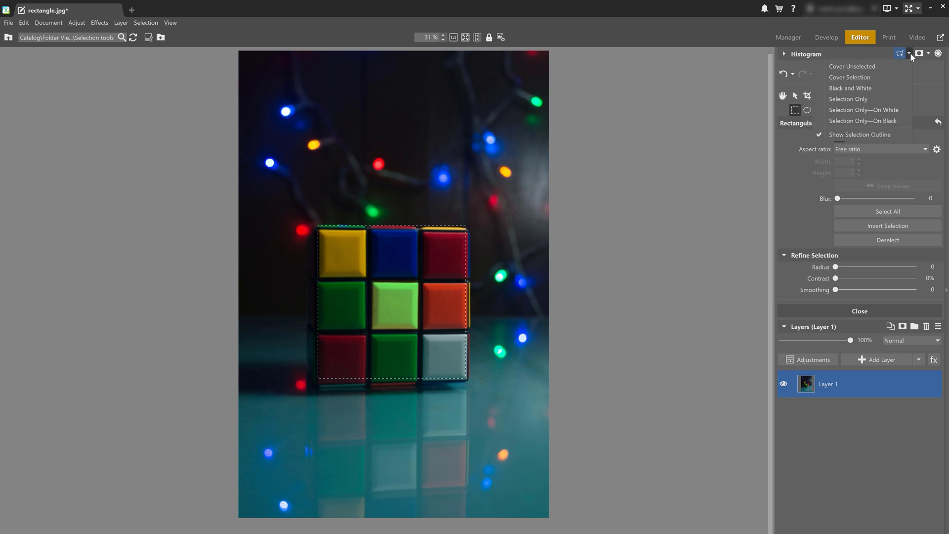
left_click(876, 75)
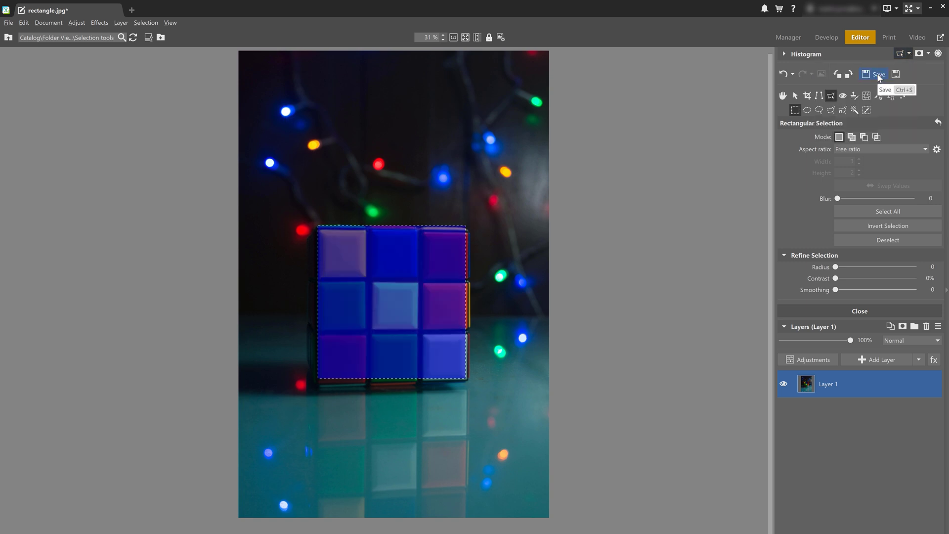
left_click(886, 226)
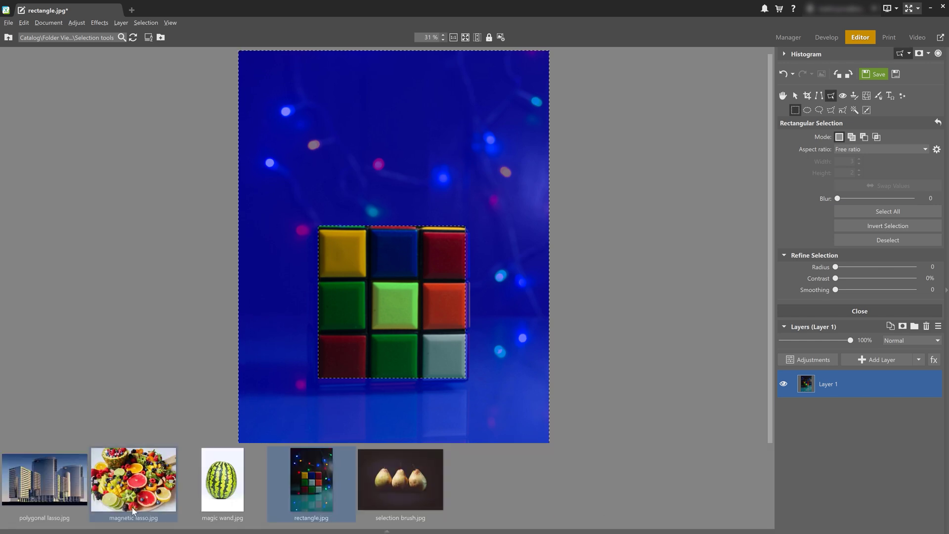
Open magnetic lasso.jpg without saving the changes to rectangle.jpg.
left_click(127, 490)
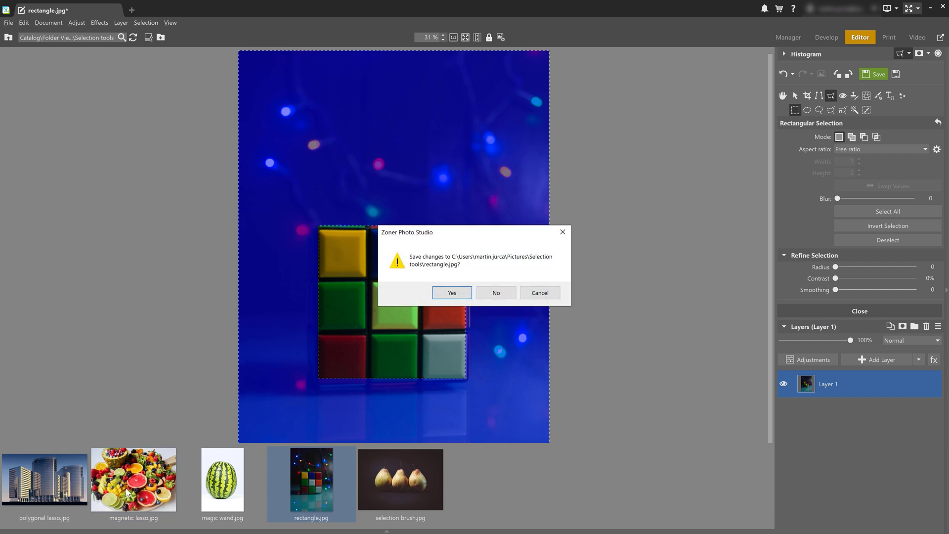
left_click(490, 291)
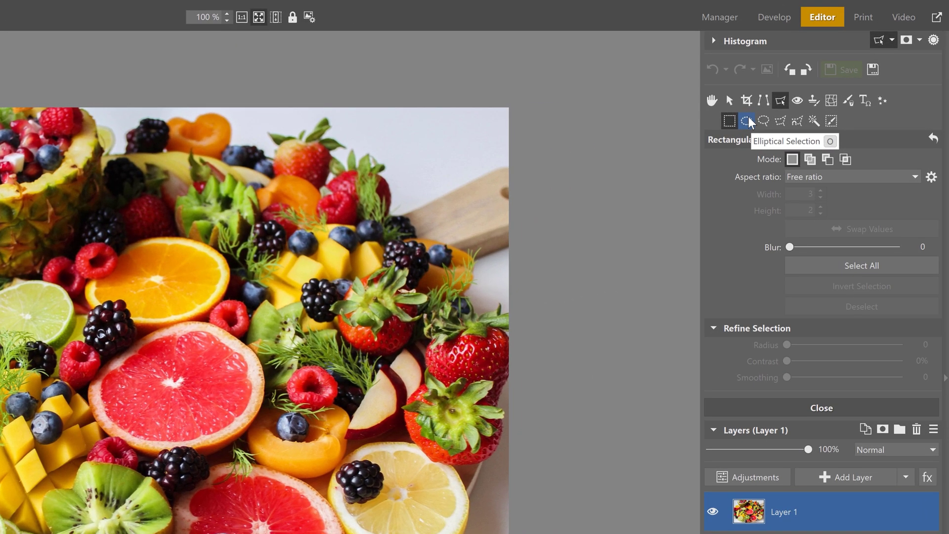
Select the central grapefruit slice with an Elliptical Selection using a blur of 10.
key("o")
left_click(747, 121)
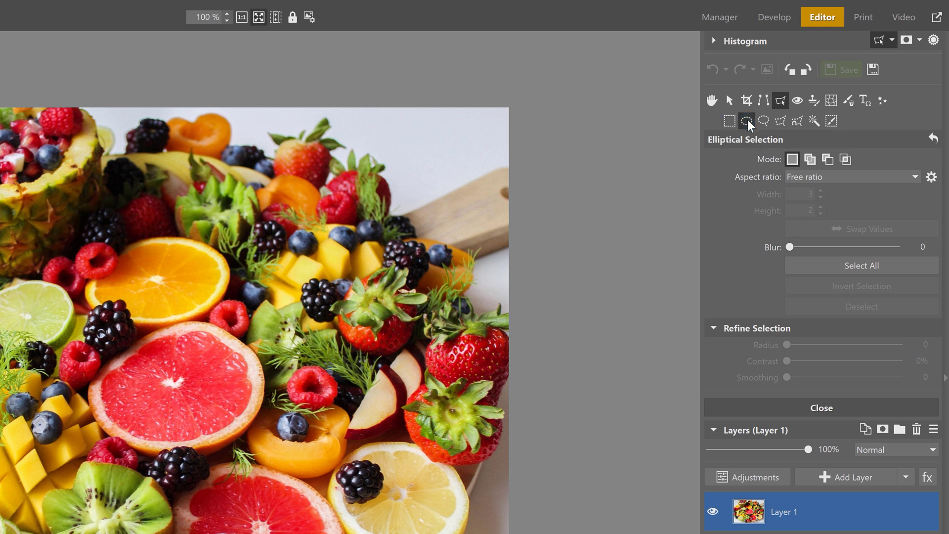
left_click_drag(789, 248, 791, 250)
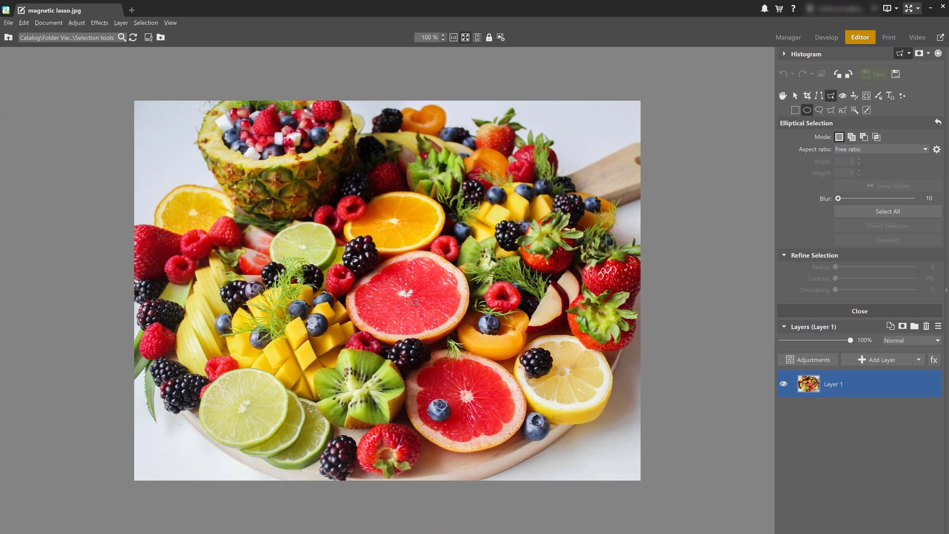
left_click_drag(405, 293, 470, 342)
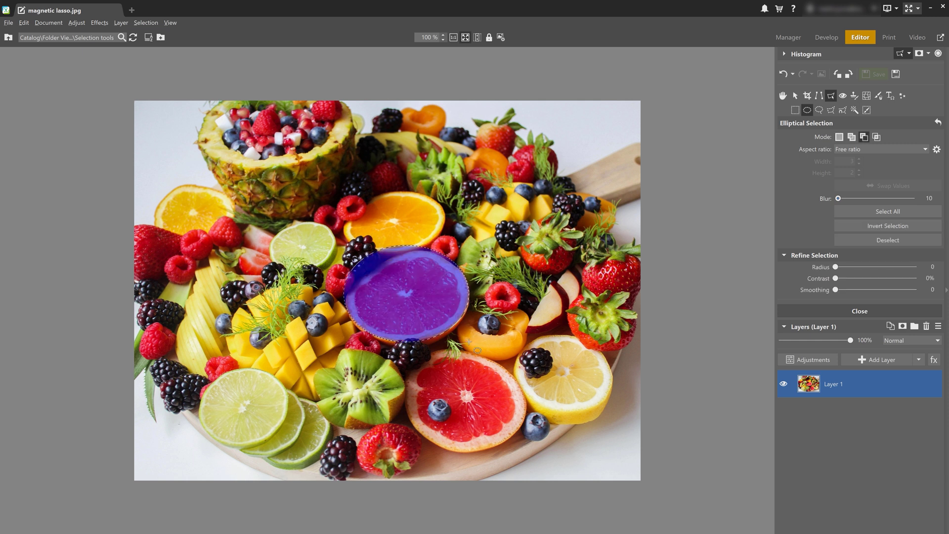
Hide the selection overlay and set the Elliptical Selection mode to subtract from the selection.
left_click(903, 52)
scroll(344, 275, "up", 4)
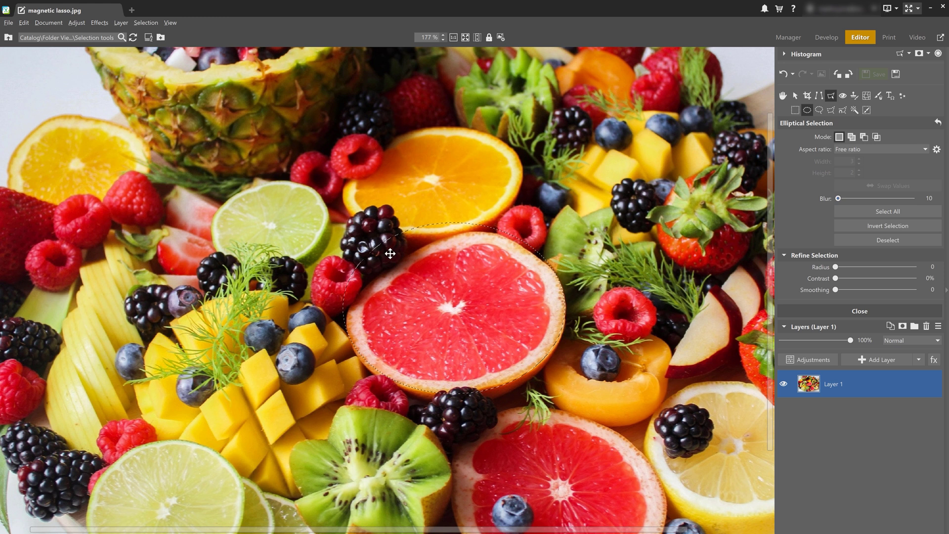
key("ctrl")
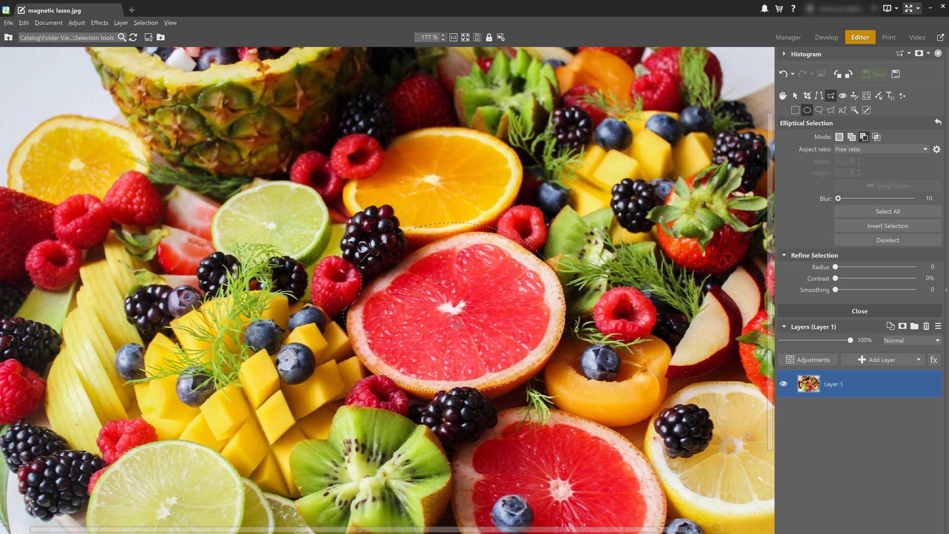
left_click(864, 136)
mouse_move(493, 429)
left_mouse_down()
mouse_move(453, 393)
mouse_move(429, 387)
left_mouse_up()
key("ctrl+shift")
key("ctrl")
key("shift")
key("ctrl")
key("ctrl+z")
Subtract the two blackberries overlapping the central grapefruit slice from the elliptical selection.
left_click_drag(494, 433, 428, 384)
left_click_drag(403, 271, 405, 273)
Trim the selection along the grapefruit slice's upper edge with the Selection Brush in subtract mode, diameter 70.
left_click(866, 110)
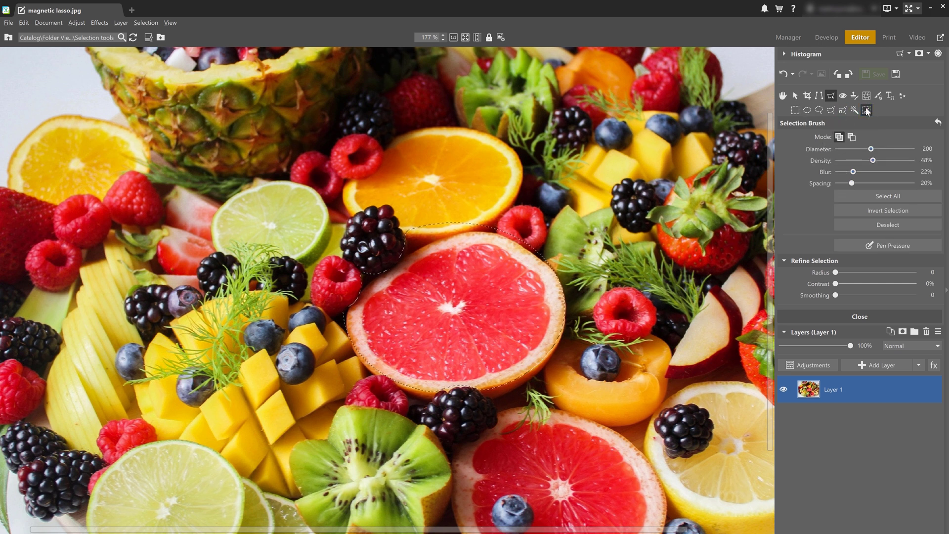
left_click(851, 137)
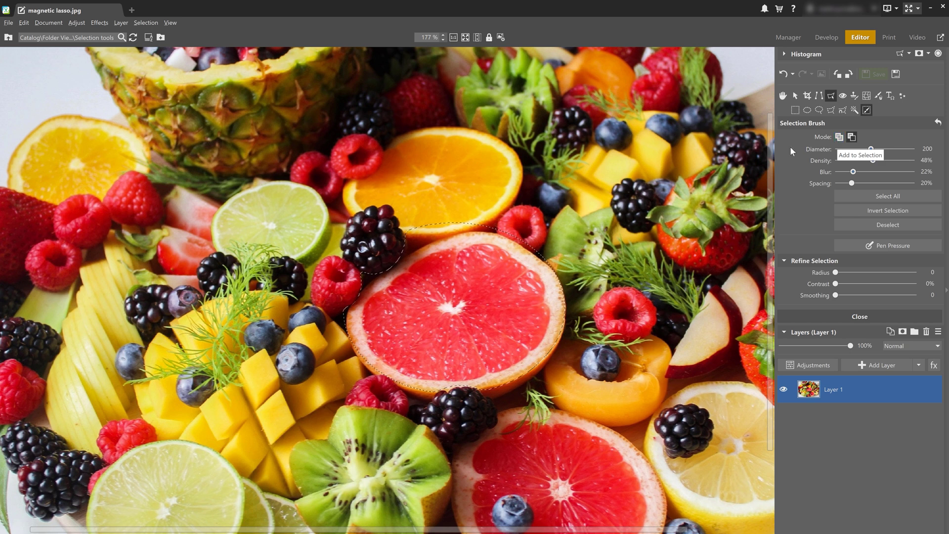
scroll(389, 264, "up", 8)
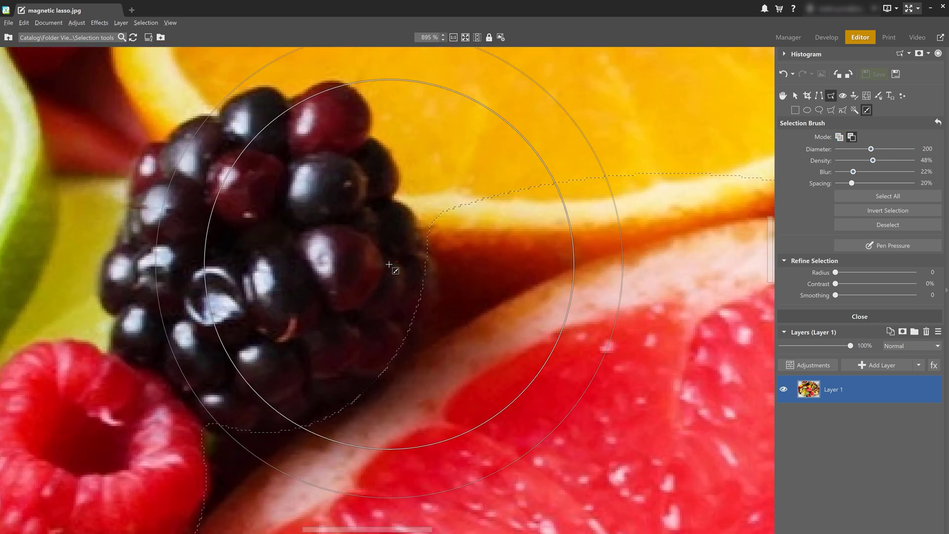
scroll(395, 265, "down", 8)
scroll(433, 258, "up", 3)
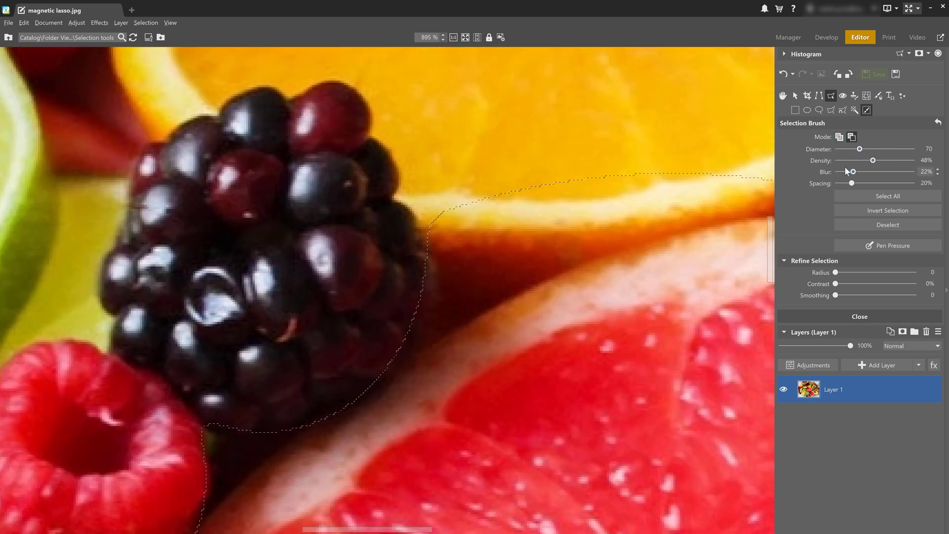
scroll(467, 310, "down", 3)
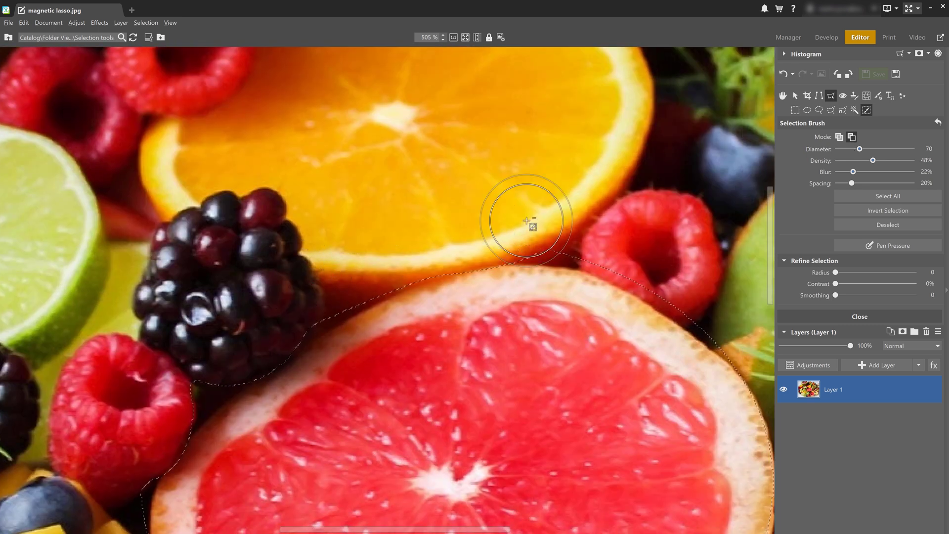
Undo the last brush stroke, set the brush blur to 4% and refine the selection along the grapefruit slice's right side.
key("ctrl+z")
left_click_drag(853, 172, 839, 171)
mouse_move(296, 297)
left_mouse_down()
mouse_move(447, 234)
mouse_move(524, 217)
mouse_move(592, 220)
mouse_move(583, 234)
mouse_move(328, 162)
mouse_move(280, 135)
mouse_move(353, 141)
mouse_move(511, 240)
mouse_move(366, 149)
mouse_move(266, 134)
mouse_move(434, 187)
left_mouse_up()
left_click_drag(482, 435, 548, 212)
mouse_move(517, 302)
left_mouse_down()
mouse_move(390, 387)
mouse_move(510, 310)
left_mouse_up()
scroll(386, 394, "up", 2)
left_click_drag(386, 394, 358, 317)
scroll(358, 318, "down", 3)
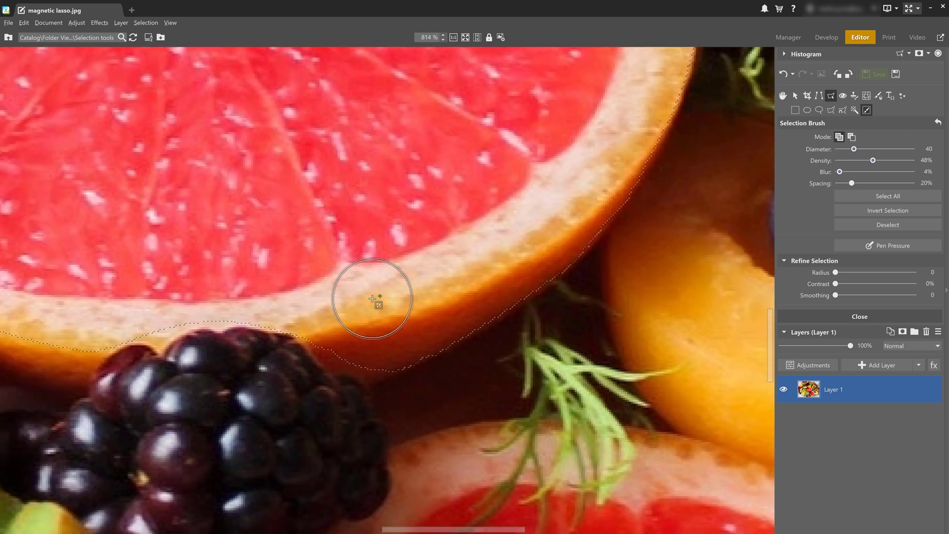
Refine the selection along the grapefruit slice's lower rind with the Selection Brush in add mode at diameter 40.
scroll(358, 318, "down", 3)
mouse_move(343, 351)
left_mouse_down()
mouse_move(335, 332)
mouse_move(371, 354)
left_mouse_up()
key("ctrl+z")
mouse_move(598, 192)
left_mouse_down()
mouse_move(563, 238)
mouse_move(492, 291)
mouse_move(555, 222)
left_mouse_up()
key("alt")
Subtract the excess selection along the grapefruit slice's left edge with a Selection Brush diameter of 25.
mouse_move(107, 322)
left_mouse_down()
mouse_move(508, 292)
mouse_move(473, 295)
left_mouse_up()
mouse_move(304, 270)
left_mouse_down()
mouse_move(402, 331)
mouse_move(439, 339)
mouse_move(517, 292)
left_mouse_up()
left_click_drag(364, 273, 506, 401)
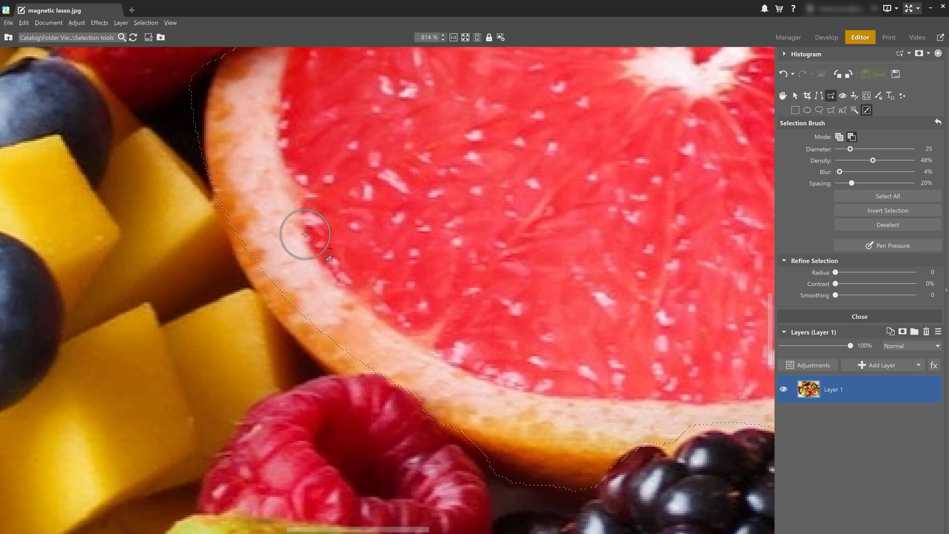
mouse_move(256, 167)
left_mouse_down()
mouse_move(286, 271)
mouse_move(313, 309)
mouse_move(281, 239)
left_mouse_up()
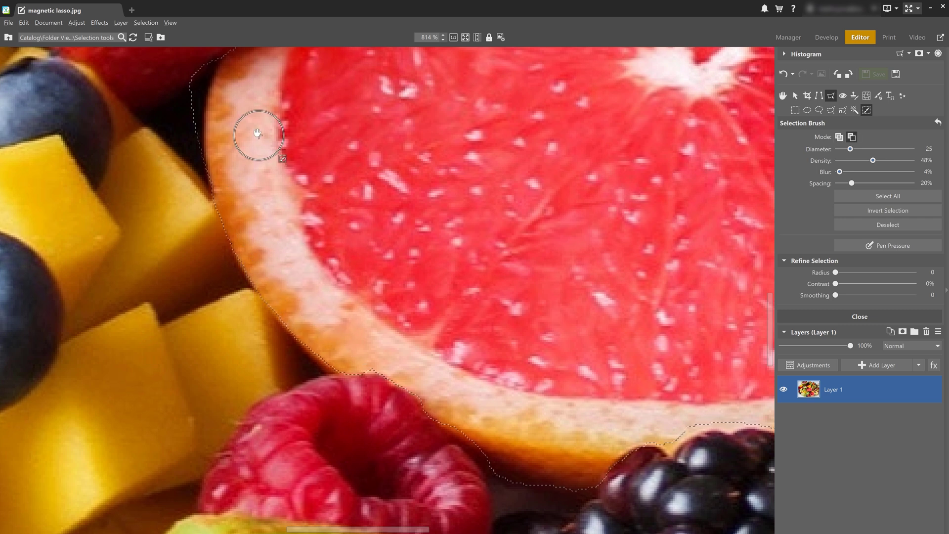
scroll(269, 149, "up", 3)
scroll(270, 149, "left", 1)
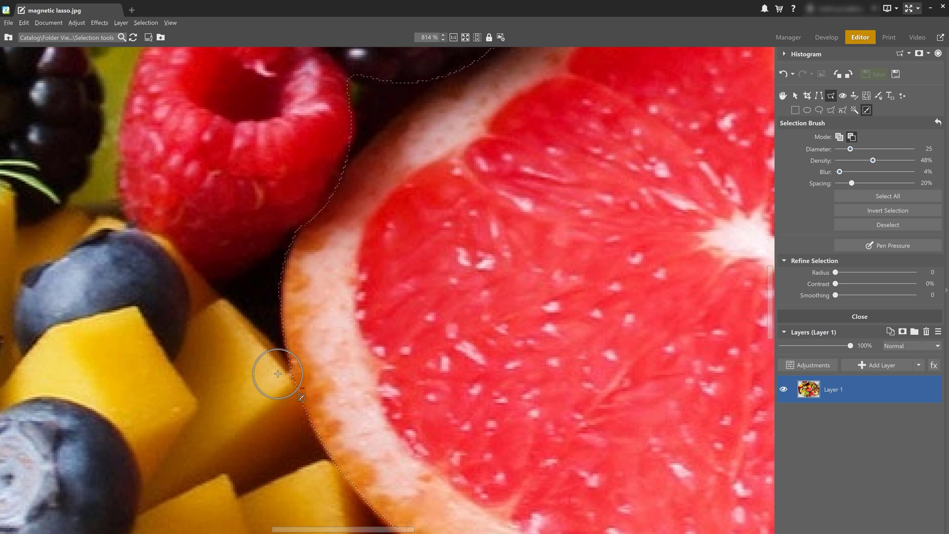
scroll(558, 274, "down", 3)
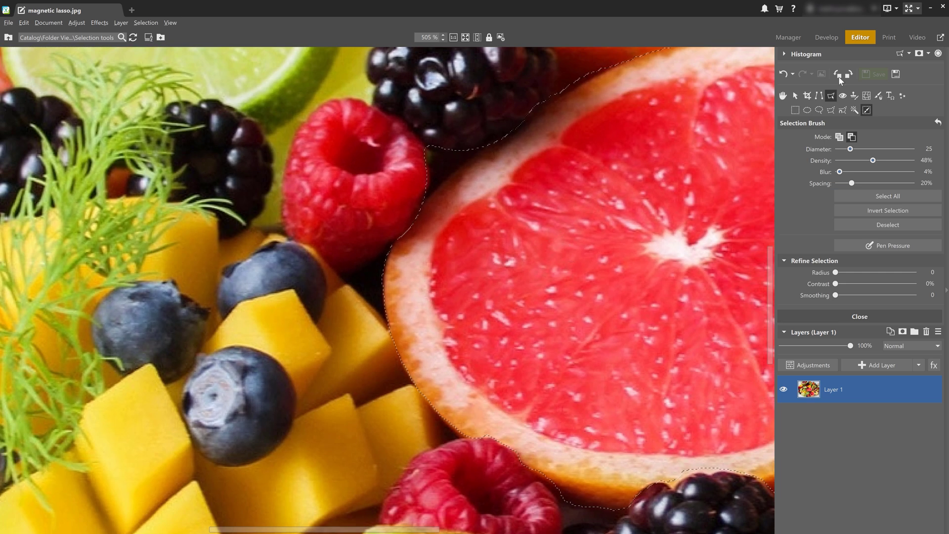
Add the raspberry above the grapefruit slice to the selection with an Elliptical Selection in add mode.
left_click(807, 110)
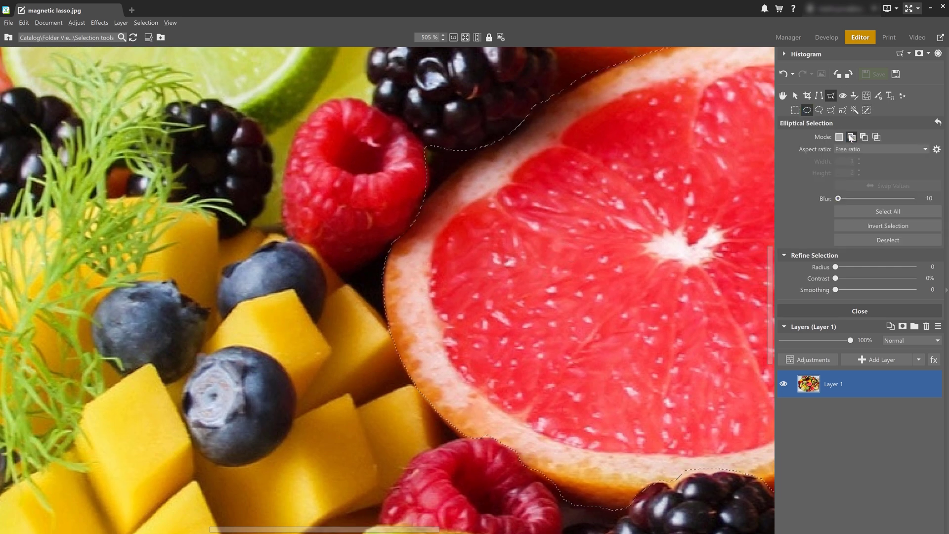
left_click(850, 137)
left_click_drag(707, 173, 203, 421)
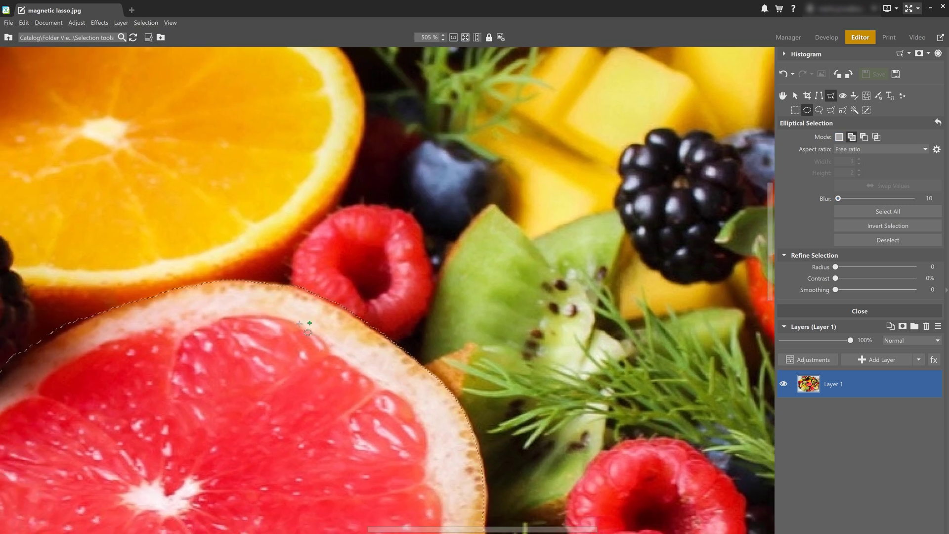
left_click_drag(405, 232, 291, 350)
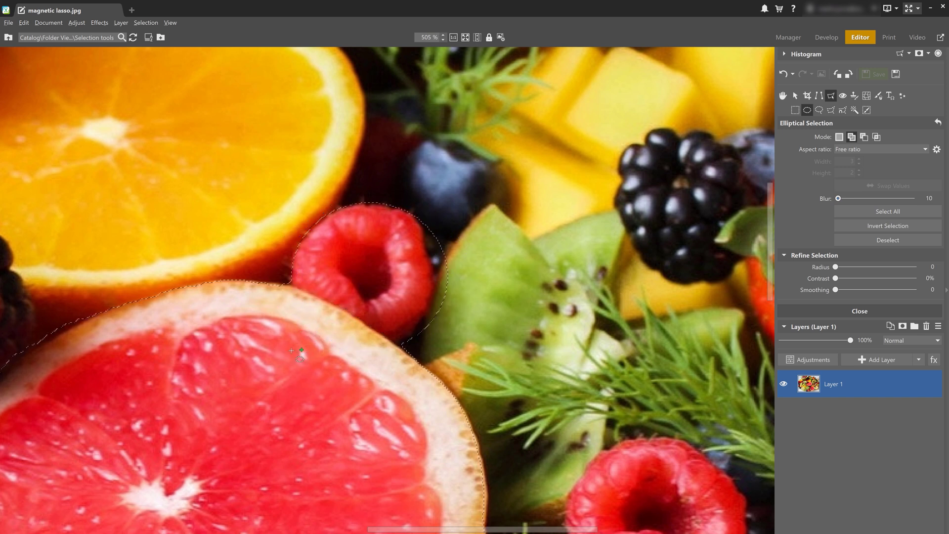
Subtract the excess selection around the added raspberry's right edge with the Selection Brush, reducing its diameter from 25 to 10.
left_click(867, 111)
scroll(455, 205, "up", 3)
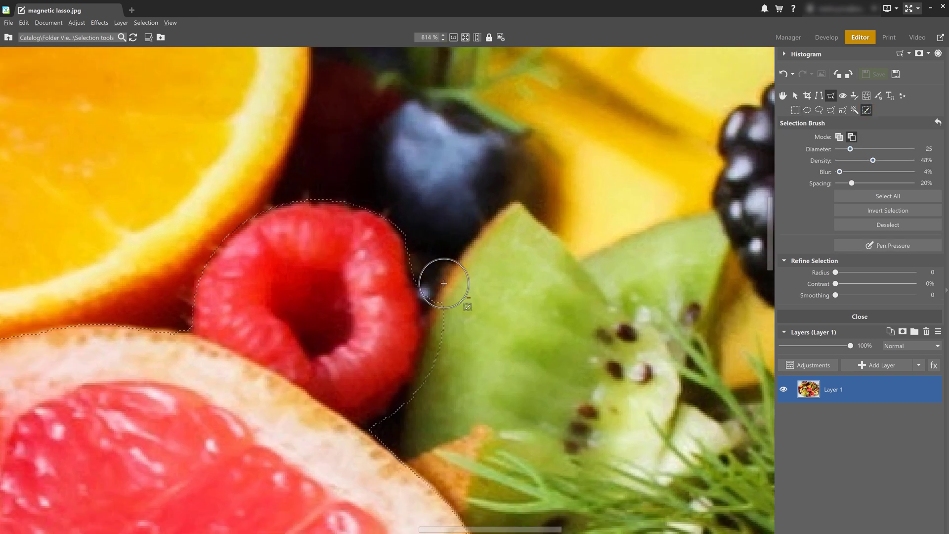
mouse_move(444, 285)
left_mouse_down()
mouse_move(454, 326)
mouse_move(439, 379)
left_mouse_up()
mouse_move(409, 426)
left_mouse_down()
mouse_move(451, 337)
mouse_move(428, 242)
mouse_move(434, 443)
mouse_move(402, 432)
left_mouse_up()
scroll(398, 426, "down", 3)
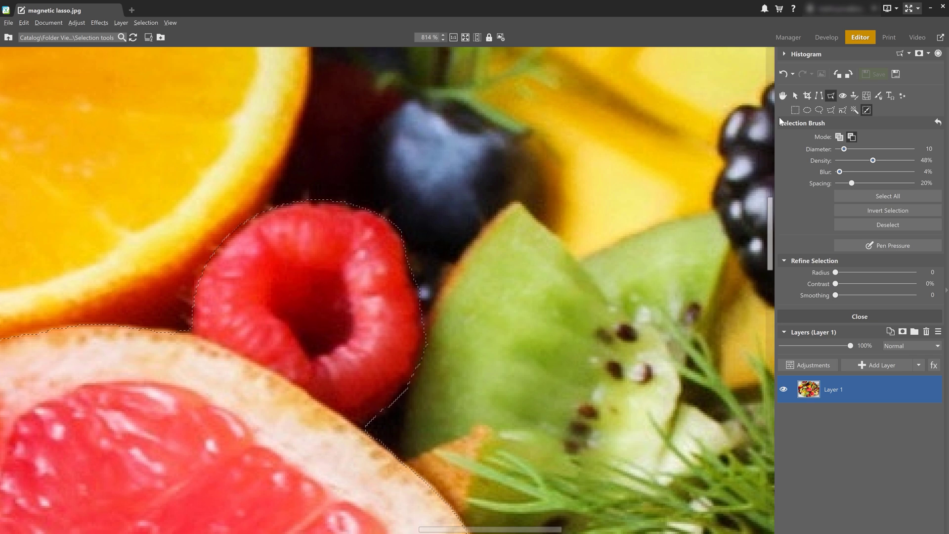
Reduce the selection to the raspberry by drawing an Elliptical Selection around it in intersect mode.
left_click(806, 110)
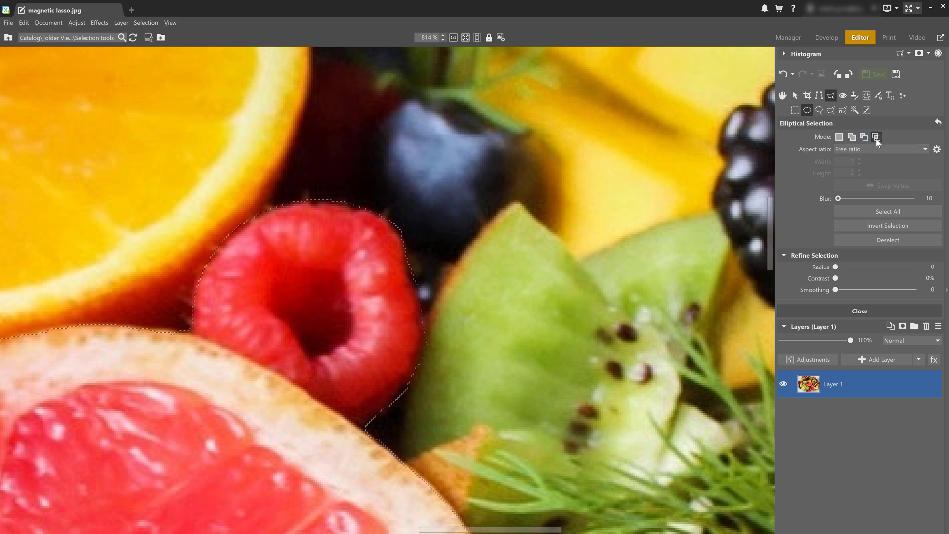
scroll(234, 265, "down", 5)
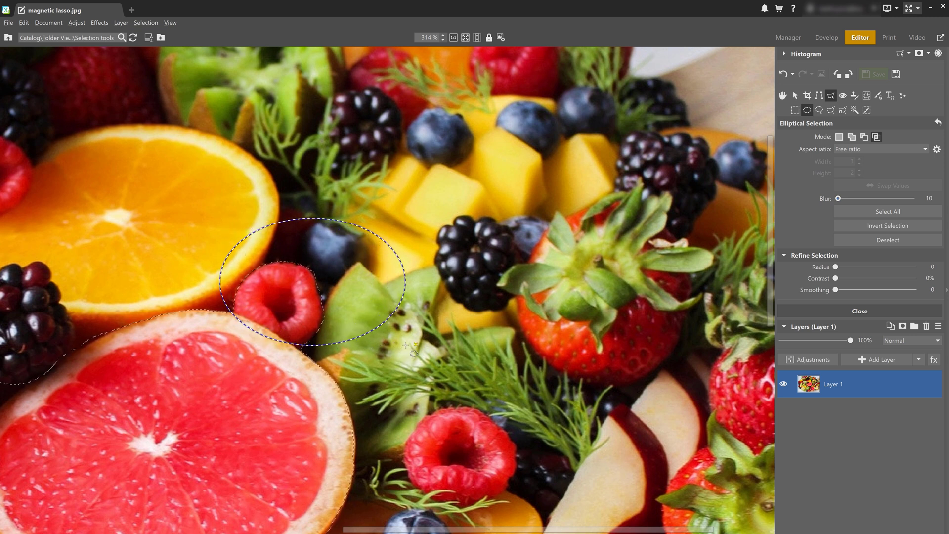
left_click_drag(405, 345, 404, 346)
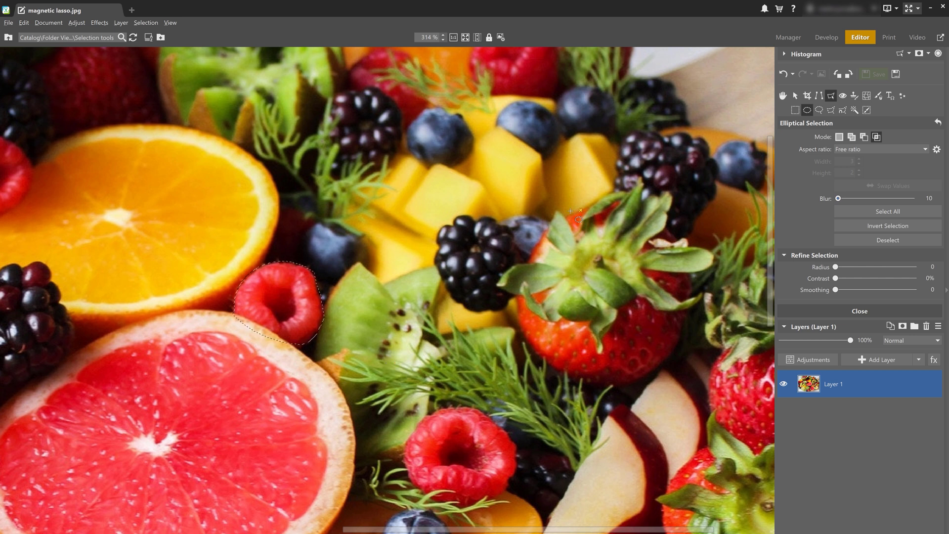
Activate the Lasso tool and clear the raspberry selection.
left_click(819, 114)
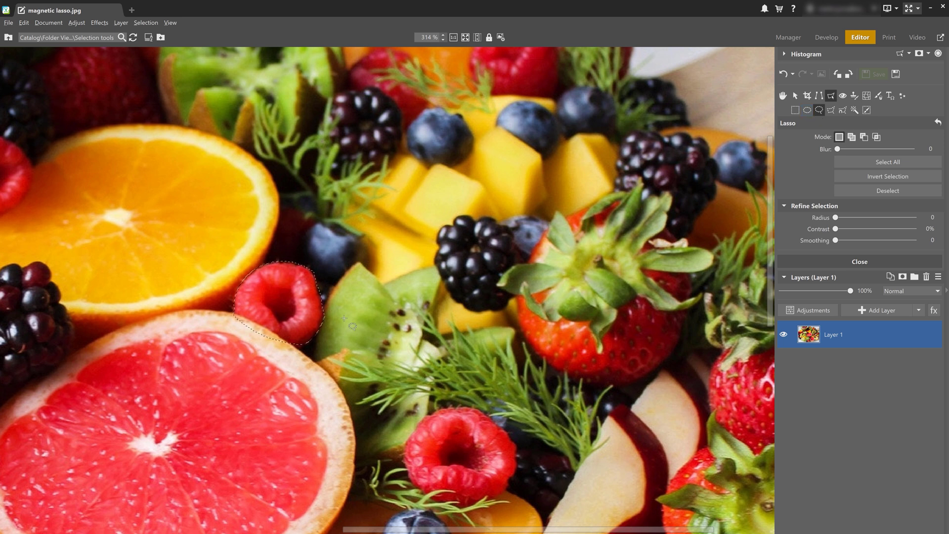
scroll(343, 319, "down", 5)
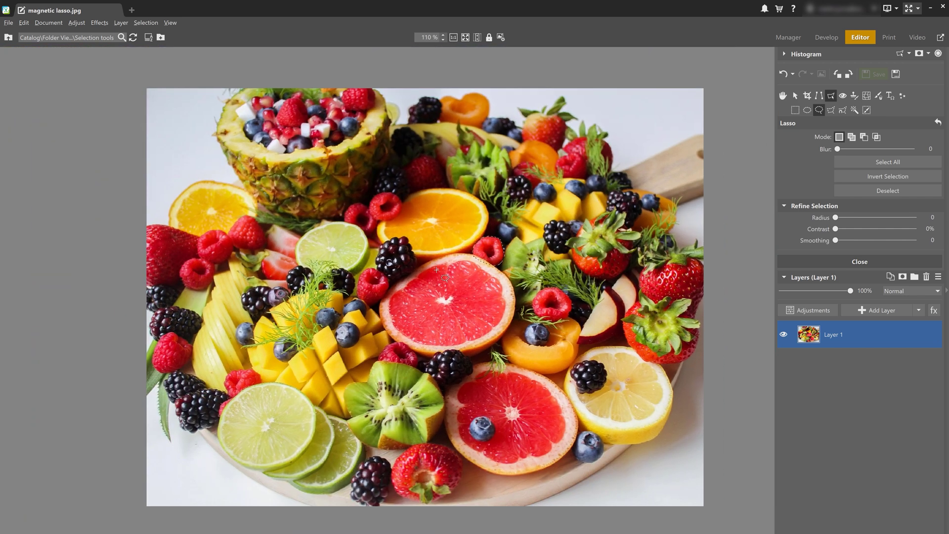
left_click(435, 271)
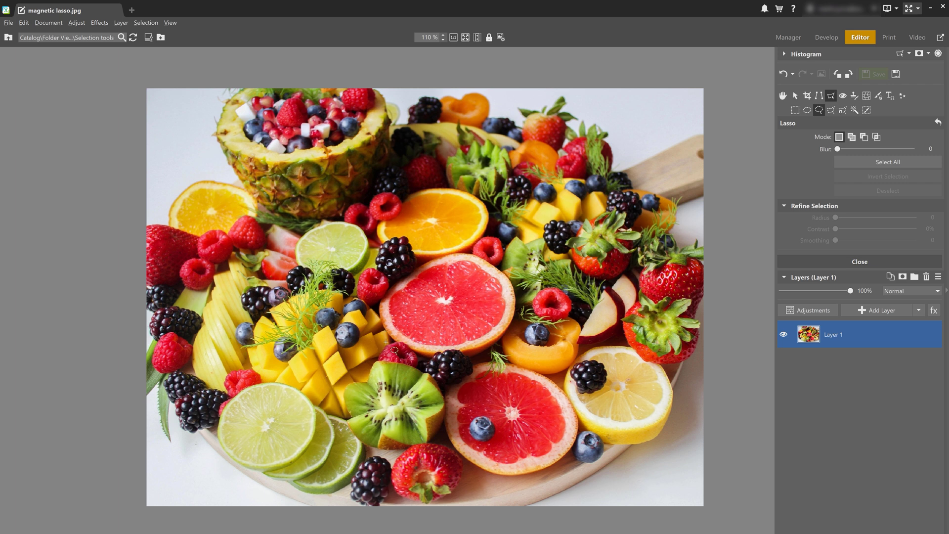
Open polygonal lasso.jpg and activate the Polygonal Lasso tool.
left_click(30, 499)
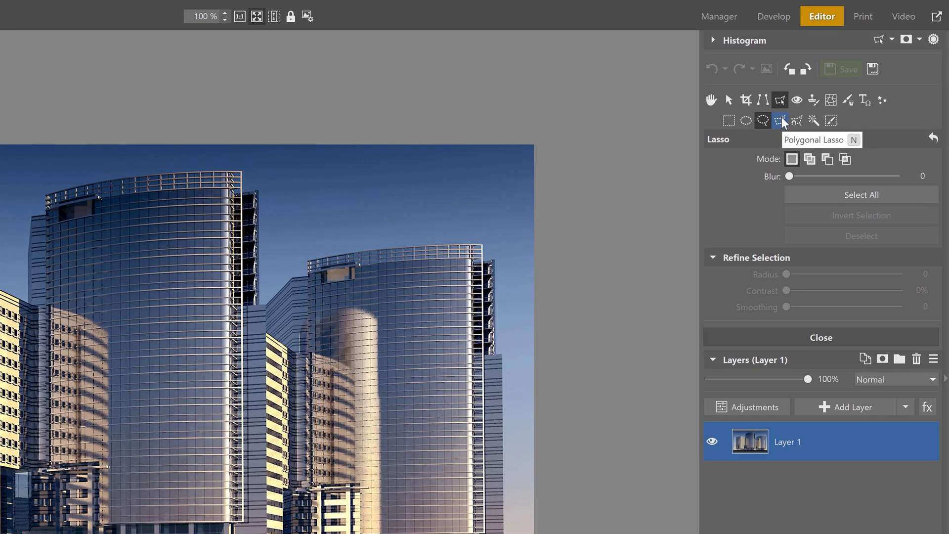
left_click(781, 119)
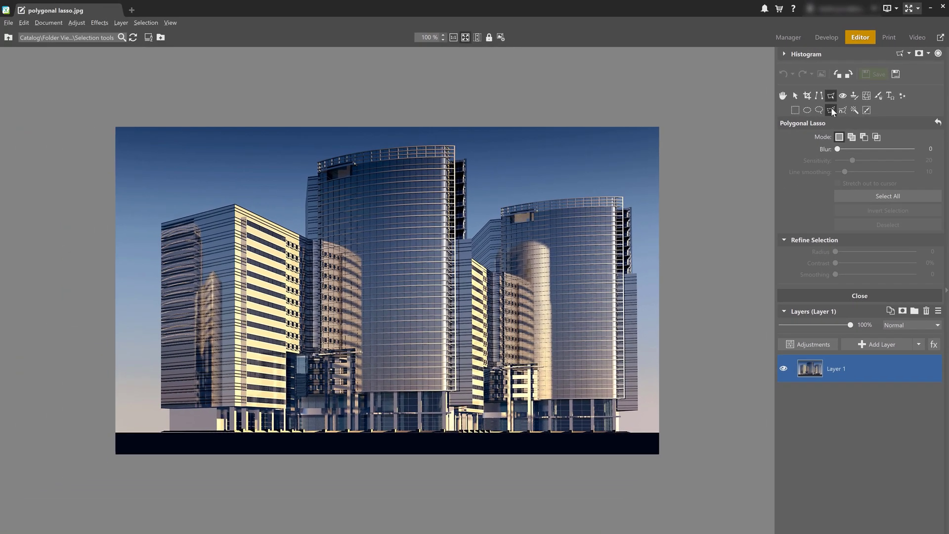
key("n")
Start the polygonal outline at the ground line right of the buildings and trace the rightmost building's stepped base and overhang.
scroll(644, 428, "up", 10)
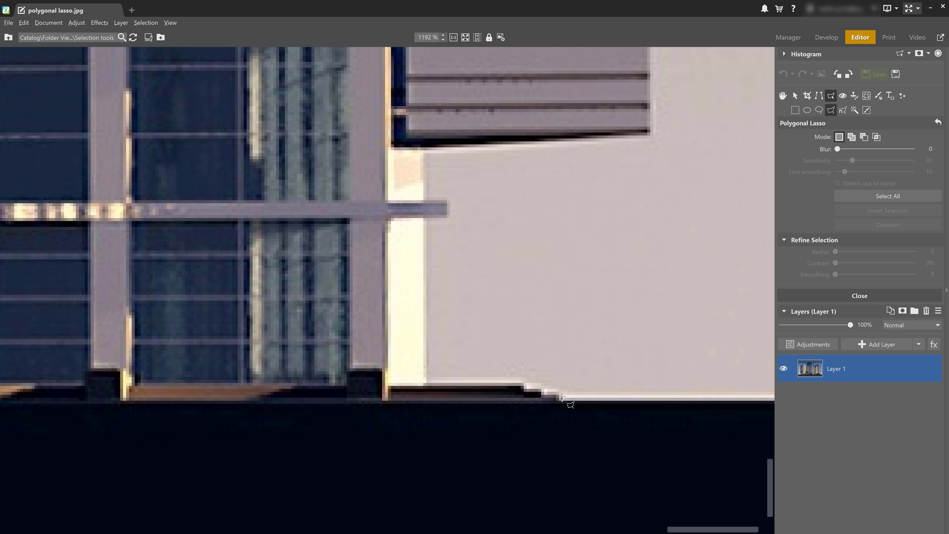
left_click(561, 395)
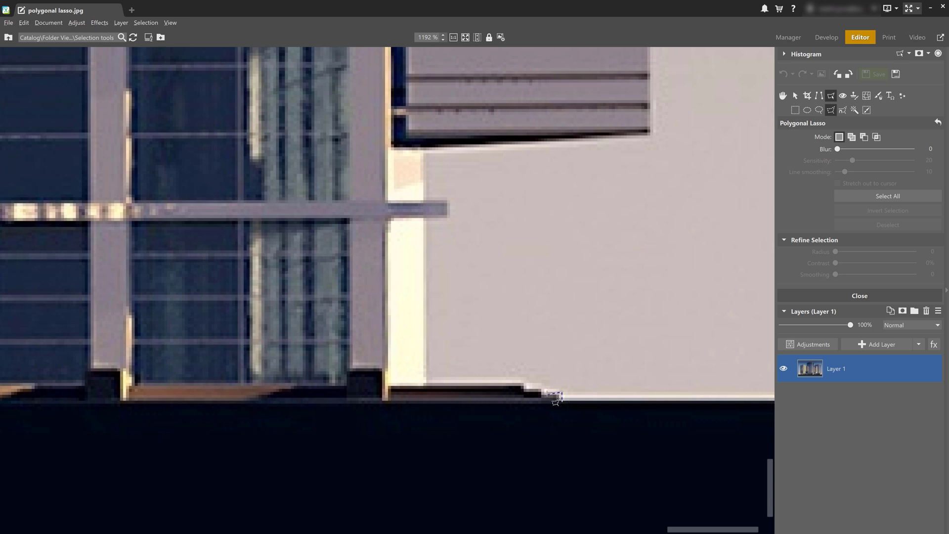
left_click(525, 383)
left_click(426, 382)
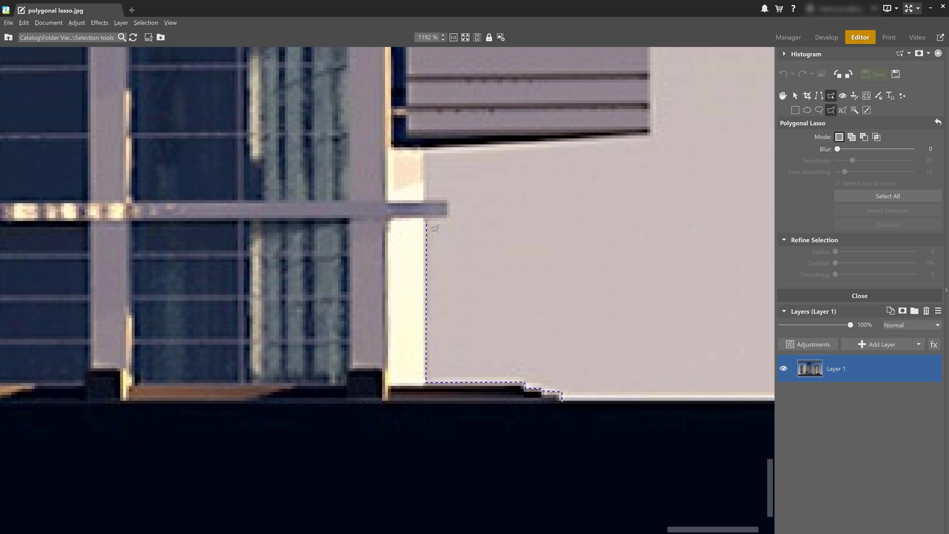
left_click(426, 219)
left_click(449, 219)
left_click(448, 201)
left_click(426, 201)
left_click(426, 151)
left_click(651, 135)
Continue the polygonal outline up the right side of the rightmost building to its upper ledge.
mouse_move(665, 129)
left_mouse_down()
mouse_move(496, 299)
mouse_move(388, 514)
left_mouse_up()
left_click_drag(377, 74, 347, 482)
scroll(367, 282, "down", 10)
scroll(349, 259, "up", 11)
left_click(348, 261)
scroll(289, 261, "down", 3)
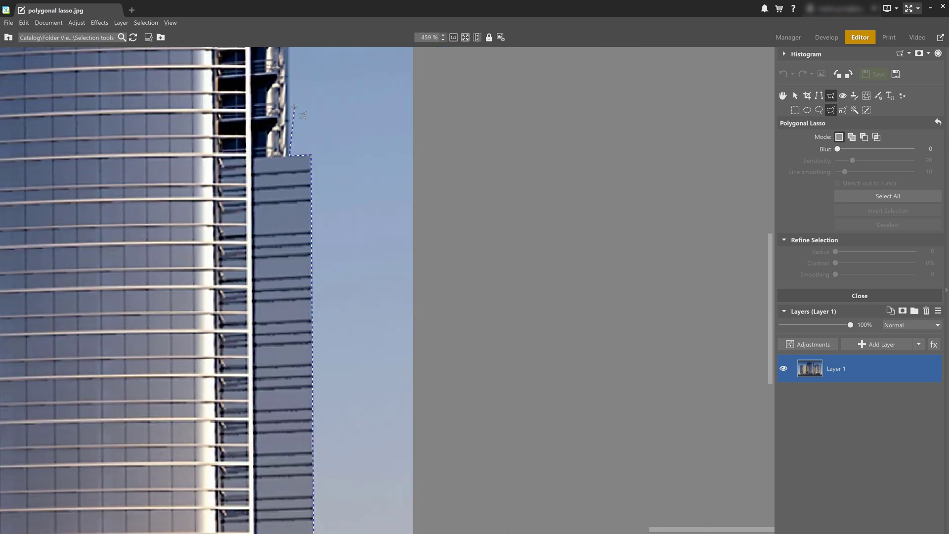
Trace the right tower's upper right corner and its curved roof railing with the Polygonal Lasso.
scroll(289, 260, "up", 3)
scroll(288, 219, "up", 2)
scroll(287, 218, "up", 5)
left_click(239, 212)
left_click(222, 233)
left_click(112, 240)
scroll(112, 227, "down", 10)
left_click(158, 285)
mouse_move(111, 94)
left_mouse_down()
mouse_move(159, 296)
mouse_move(384, 290)
left_mouse_up()
scroll(384, 289, "down", 9)
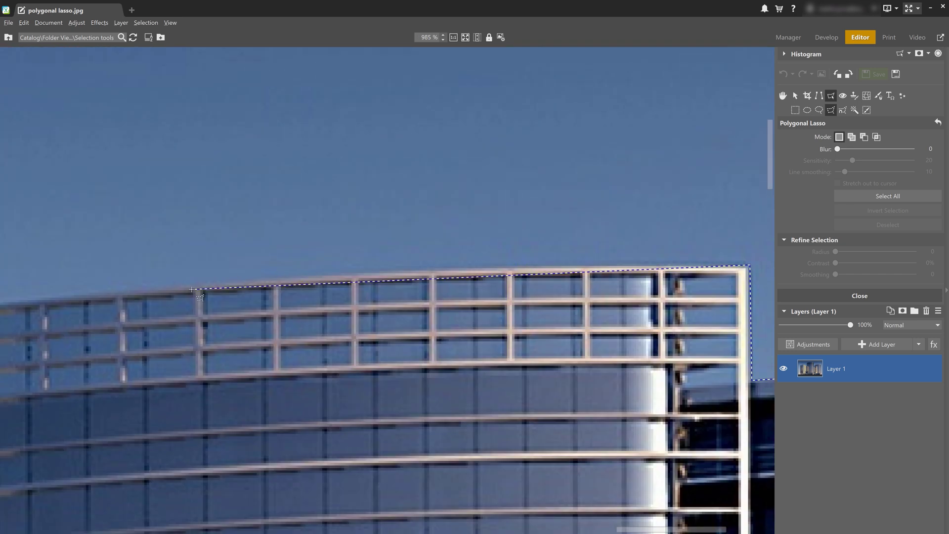
left_click_drag(34, 315, 466, 274)
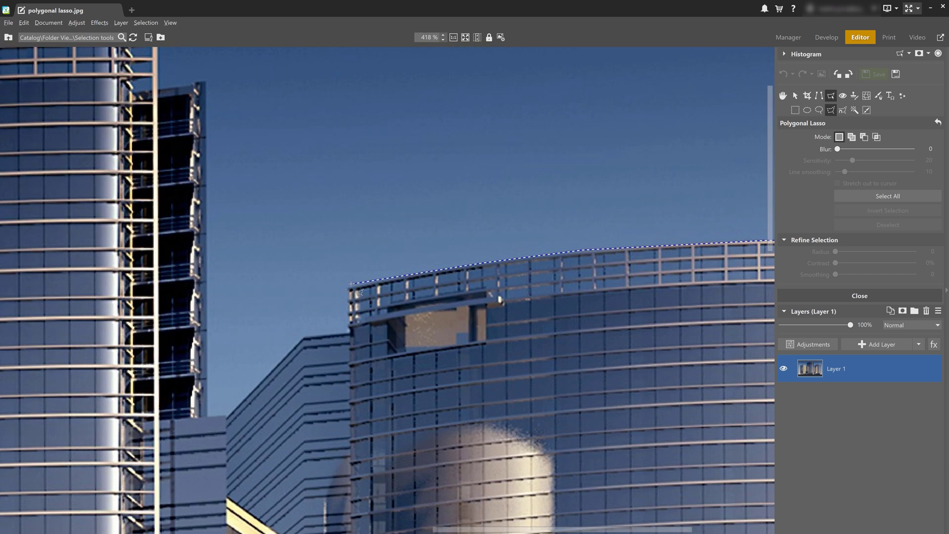
Continue the polygonal outline down the right tower's left corner and along the sloped annex to the central tower.
left_click(345, 286)
left_click(346, 331)
left_click(303, 335)
scroll(227, 417, "up", 15)
left_click(147, 405)
scroll(148, 401, "down", 20)
scroll(147, 74, "up", 19)
left_click(271, 314)
scroll(83, 336, "down", 5)
Trace the central tower's right side and curved roof railing with the Polygonal Lasso.
left_click(34, 348)
left_click(34, 132)
left_click_drag(33, 154, 695, 315)
left_click(448, 291)
left_click(218, 299)
left_click(22, 307)
left_click_drag(37, 327, 528, 265)
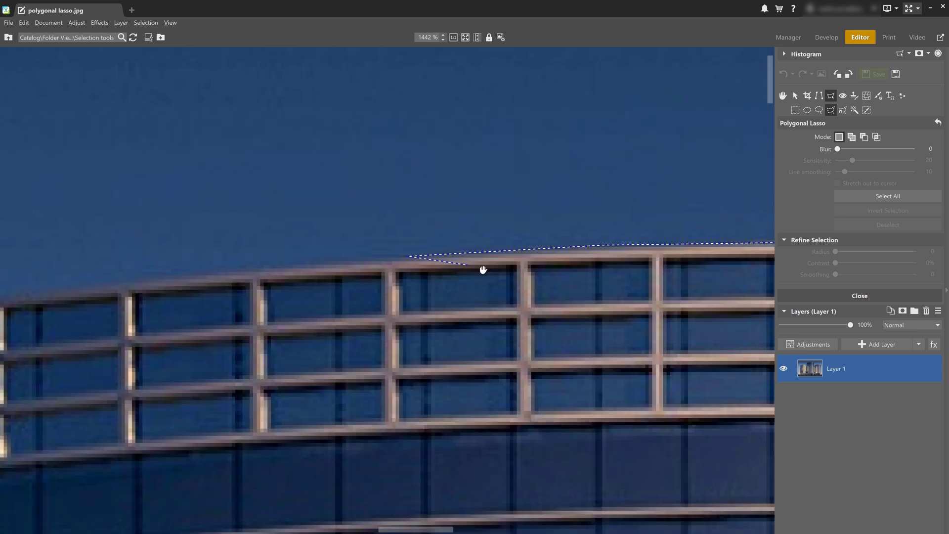
Close the polygonal outline at its starting point to select the whole group of buildings.
scroll(354, 288, "down", 6)
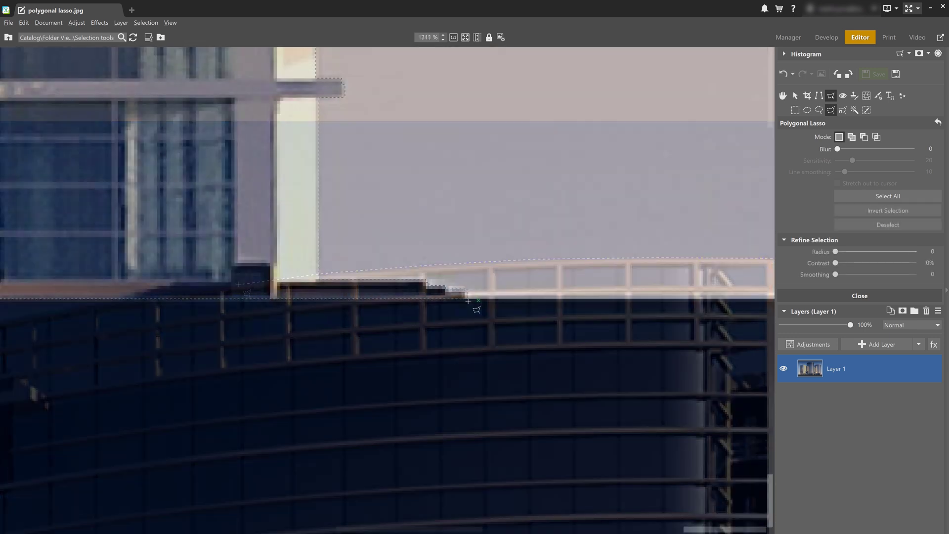
left_click(468, 300)
scroll(468, 300, "down", 8)
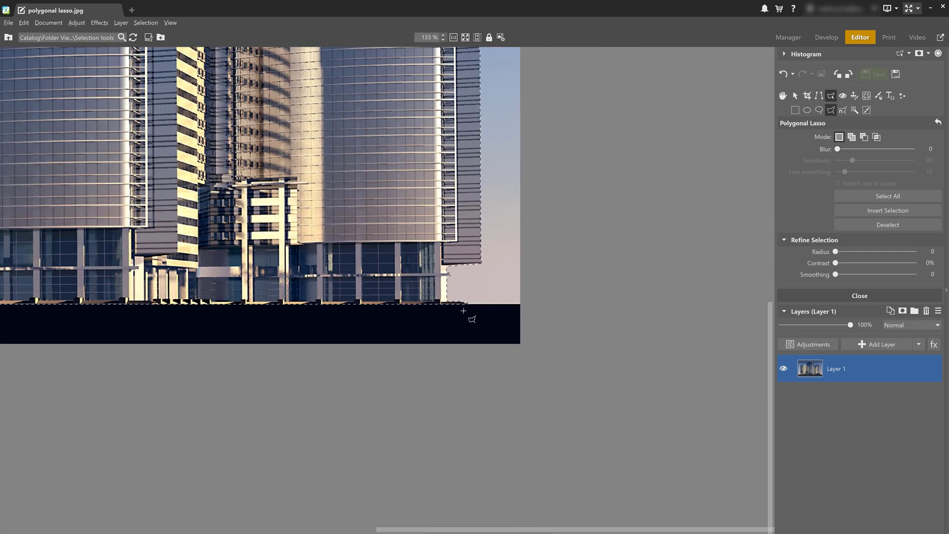
scroll(463, 311, "down", 1)
left_click_drag(231, 279, 374, 389)
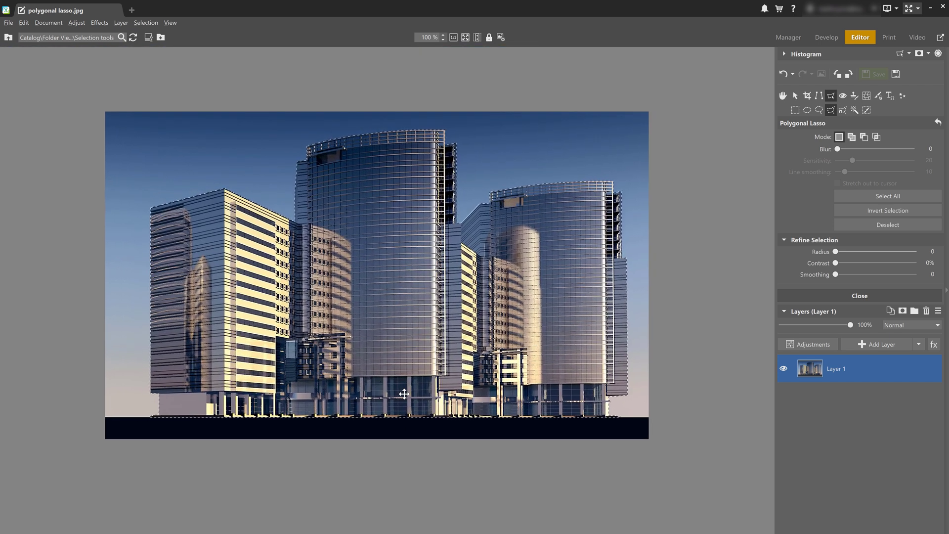
Mask out the background of Layer 1 by adding the buildings selection to the layer mask.
right_click(873, 365)
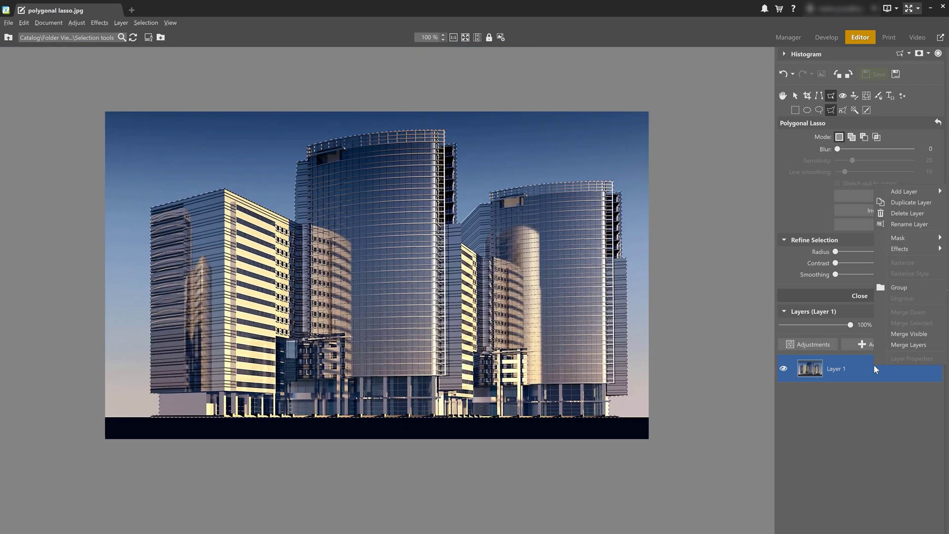
mouse_move(909, 235)
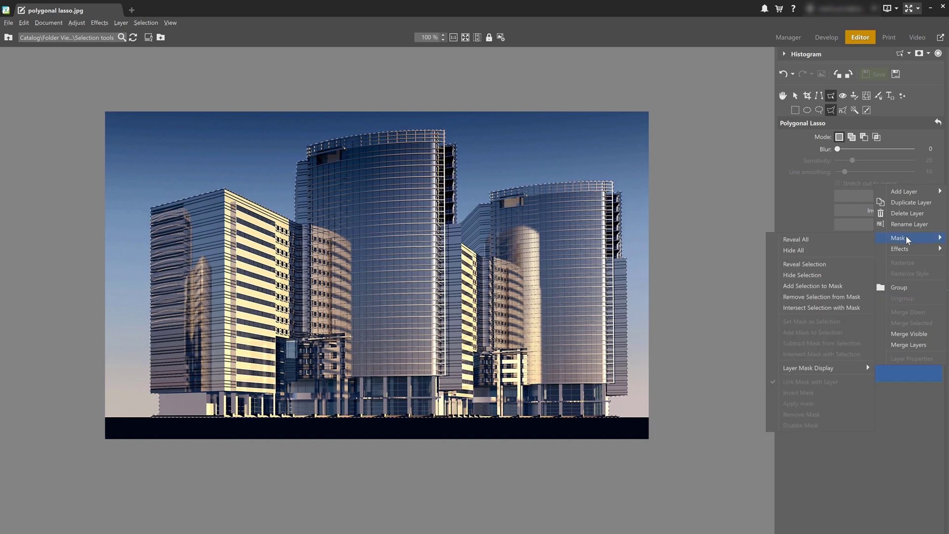
left_click(839, 287)
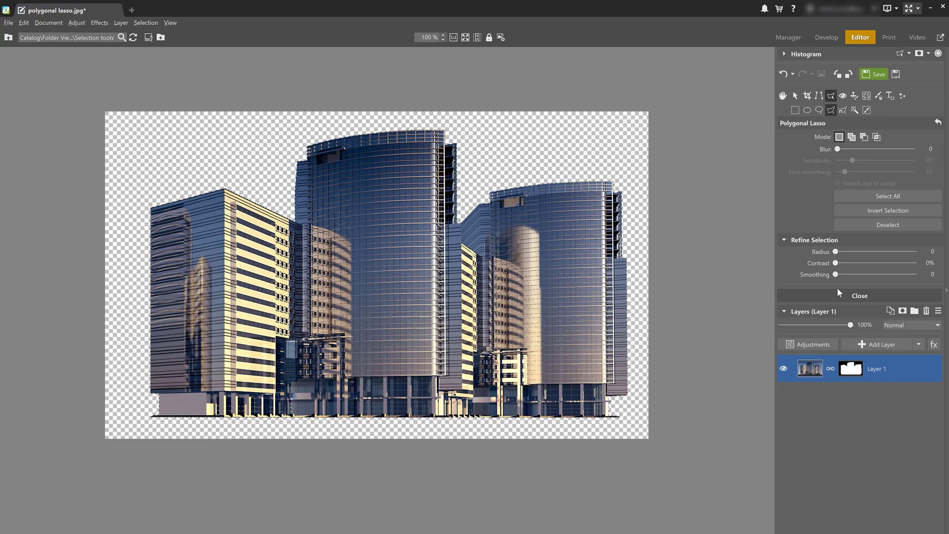
Switch from the masked buildings photo to magnetic lasso.jpg.
mouse_move(308, 528)
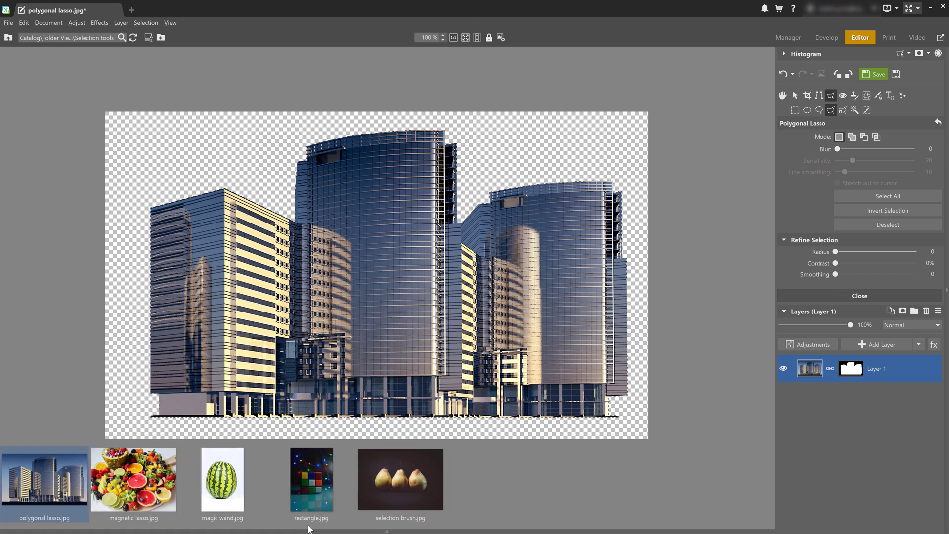
left_click(140, 490)
left_click(500, 292)
left_click(497, 292)
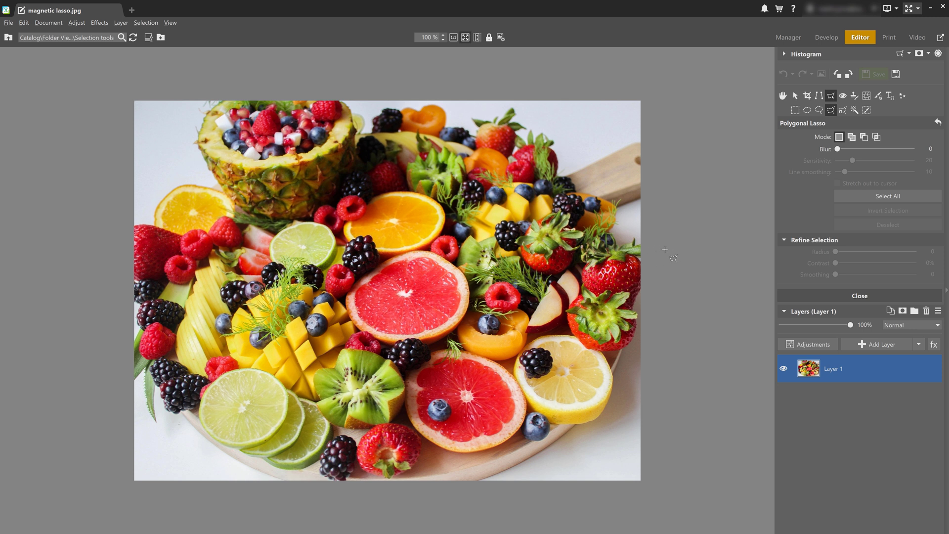
Trace the kiwi from its lower right edge around the top to its lower left edge with the Magnetic Lasso.
key("a")
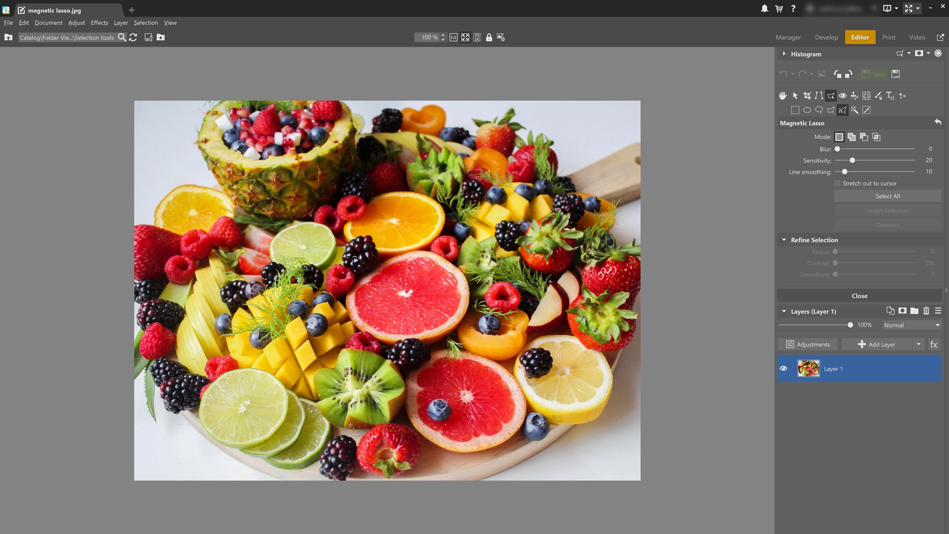
scroll(361, 419, "up", 5)
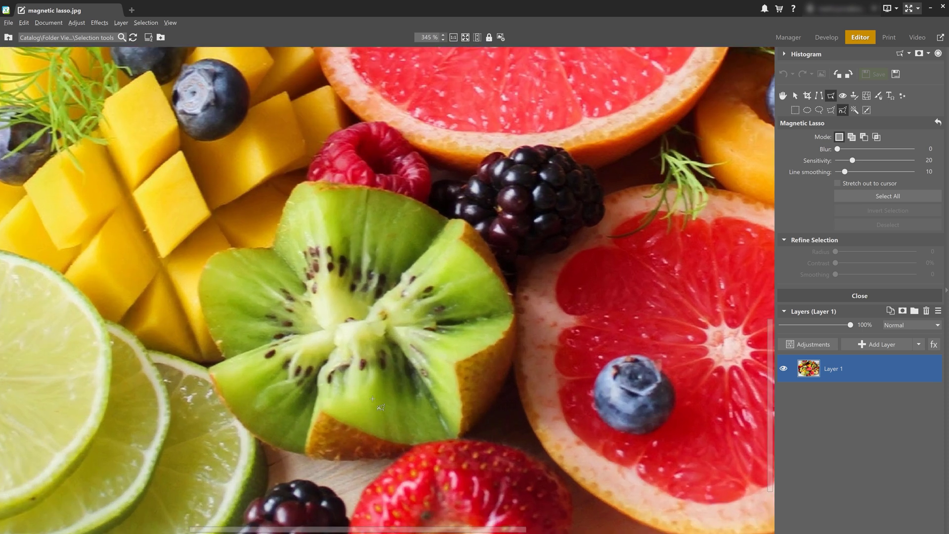
scroll(519, 326, "up", 2)
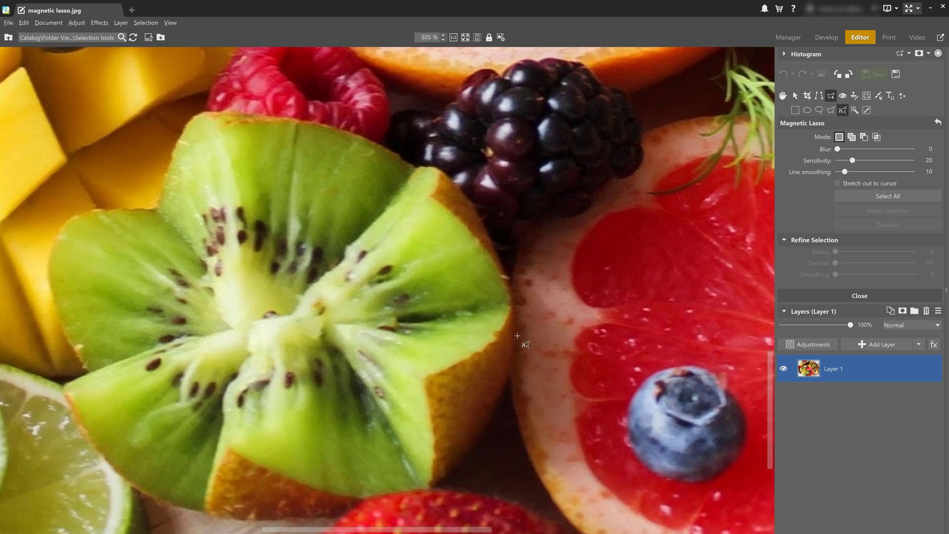
left_click(495, 410)
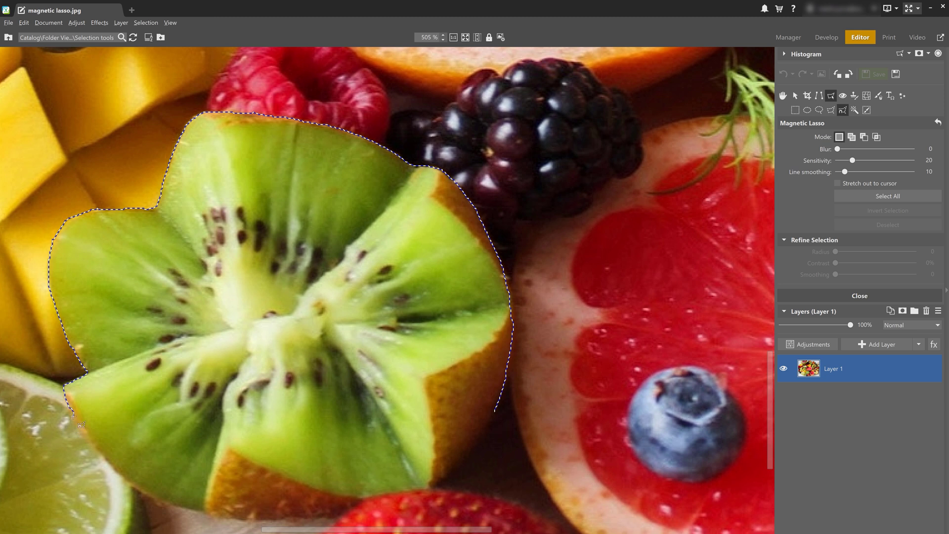
scroll(75, 423, "up", 2)
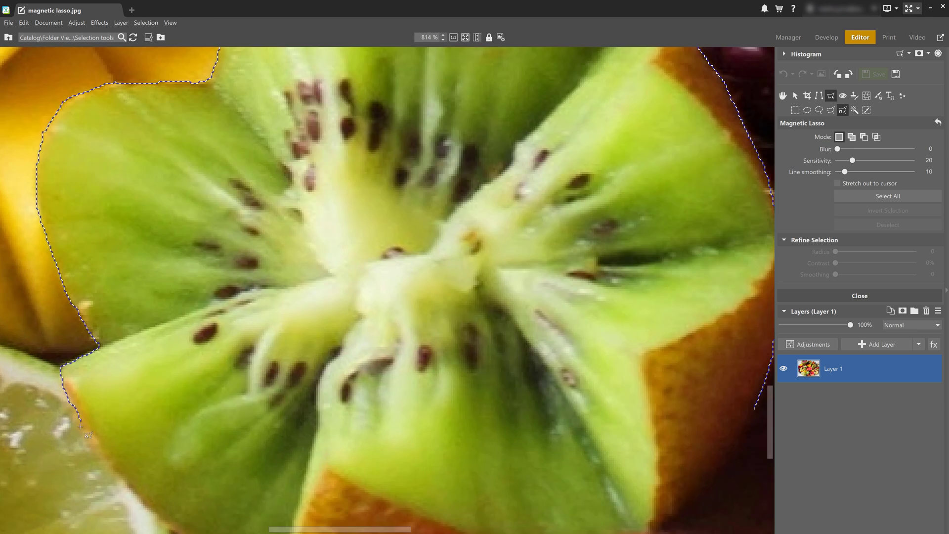
Trace the kiwi's bottom edge and close the outline at its starting point to select the whole kiwi.
left_click_drag(147, 512, 71, 372)
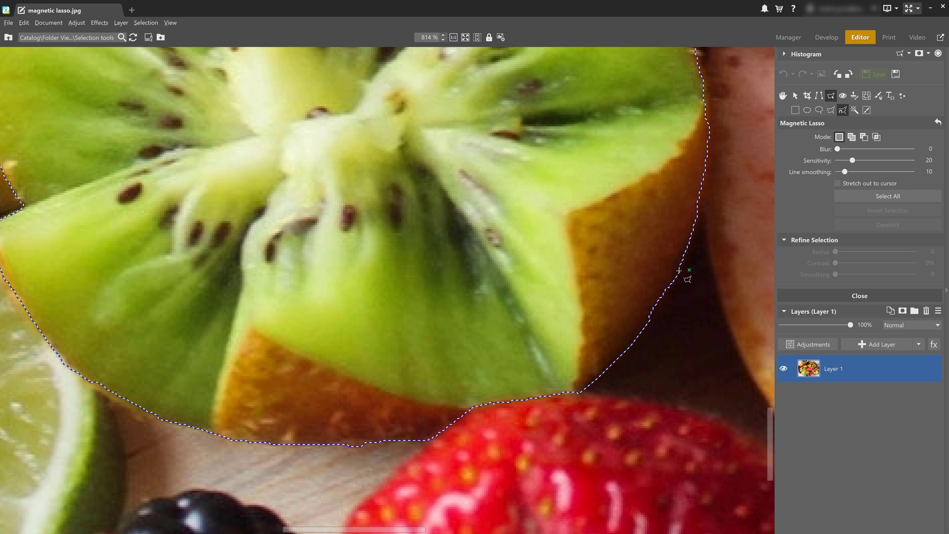
double_click(676, 284)
scroll(640, 312, "down", 4)
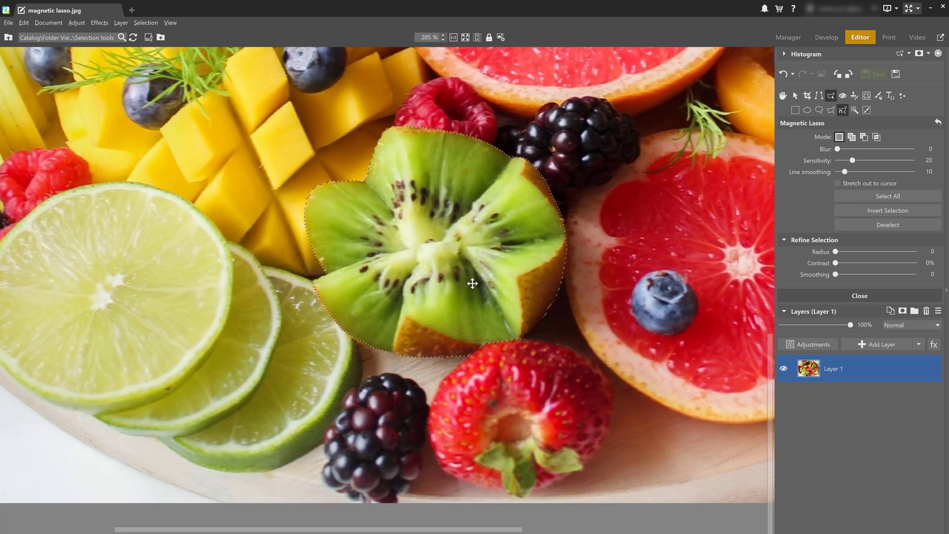
Switch to magic wand.jpg, select the background with the Magic Wand at tolerance 50, and display the selection as a coloured overlay.
left_click_drag(465, 210, 451, 283)
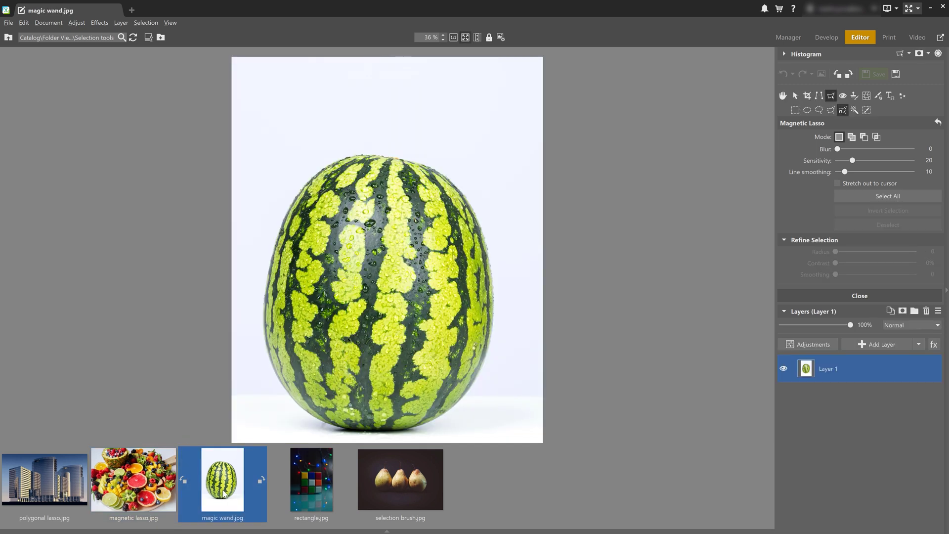
key("w")
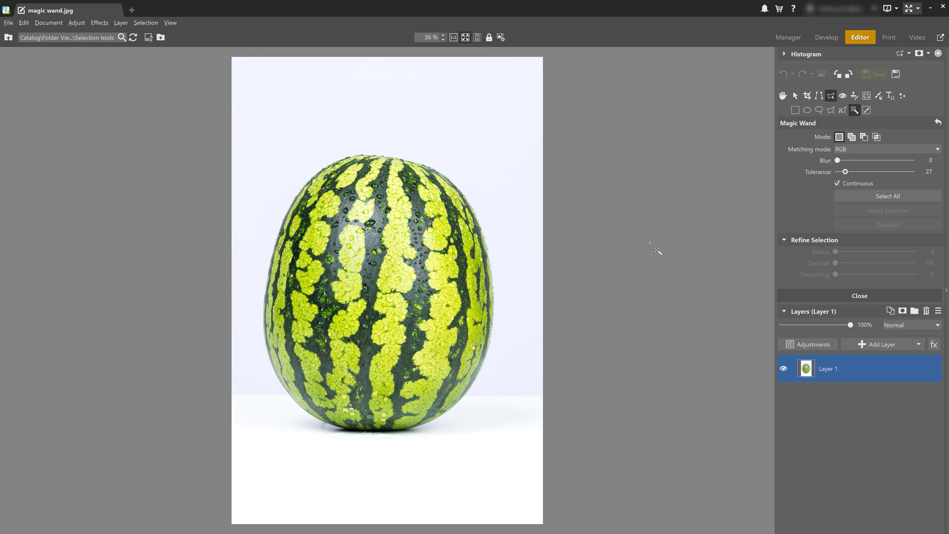
double_click(817, 173)
left_click(488, 121)
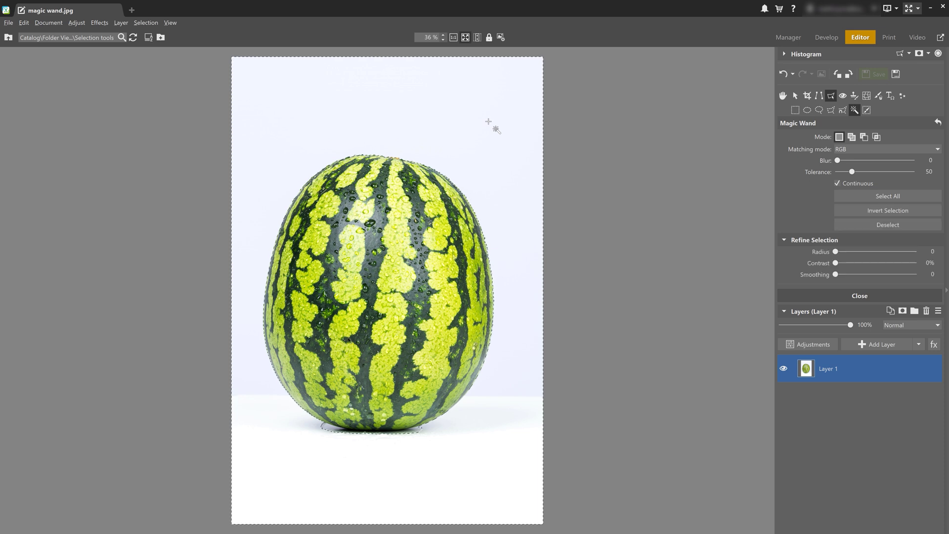
left_click(900, 53)
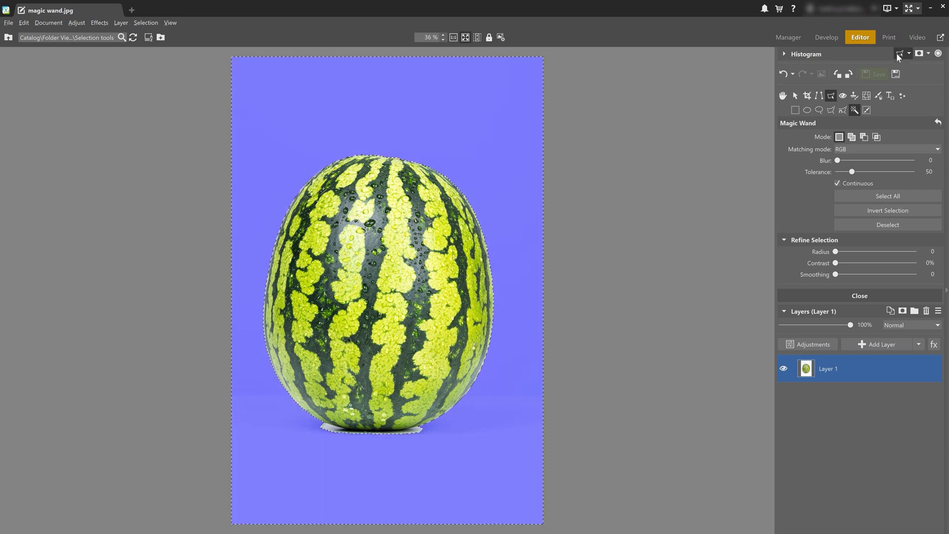
Try selecting the background with the Magic Wand's Brightness matching mode, then clear the selection.
left_click(902, 147)
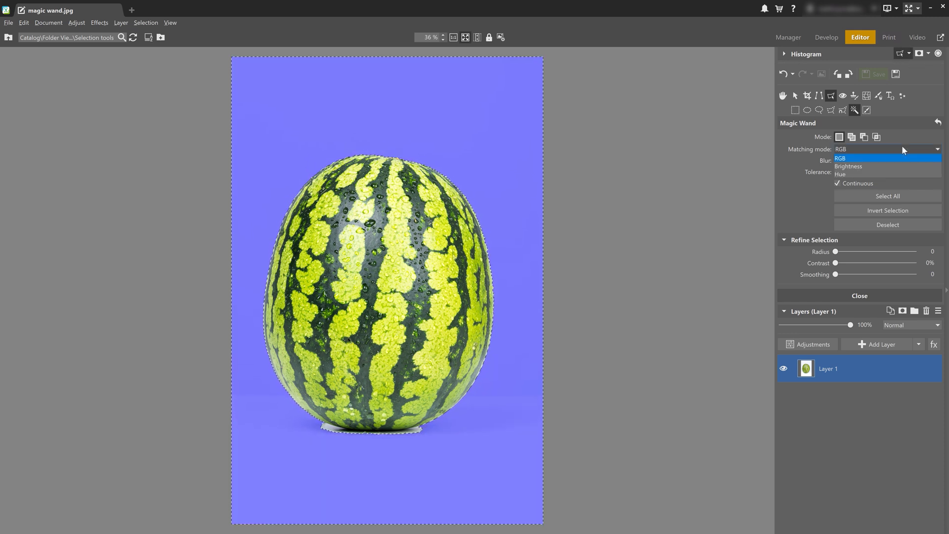
left_click(883, 166)
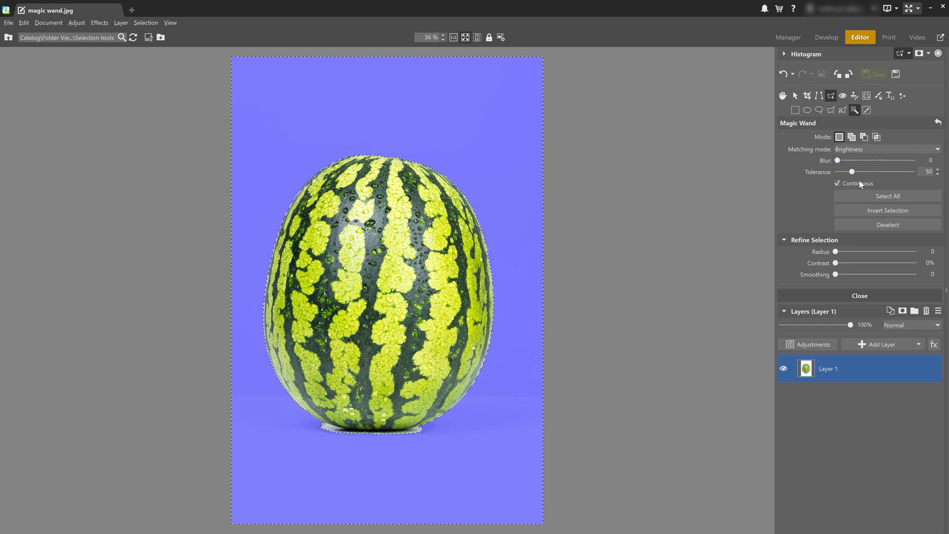
left_click(679, 191)
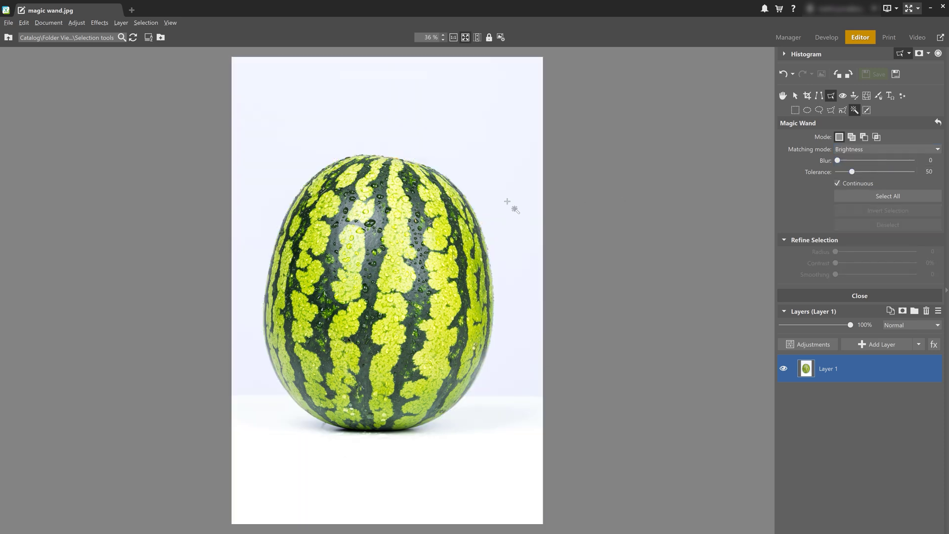
left_click(509, 204)
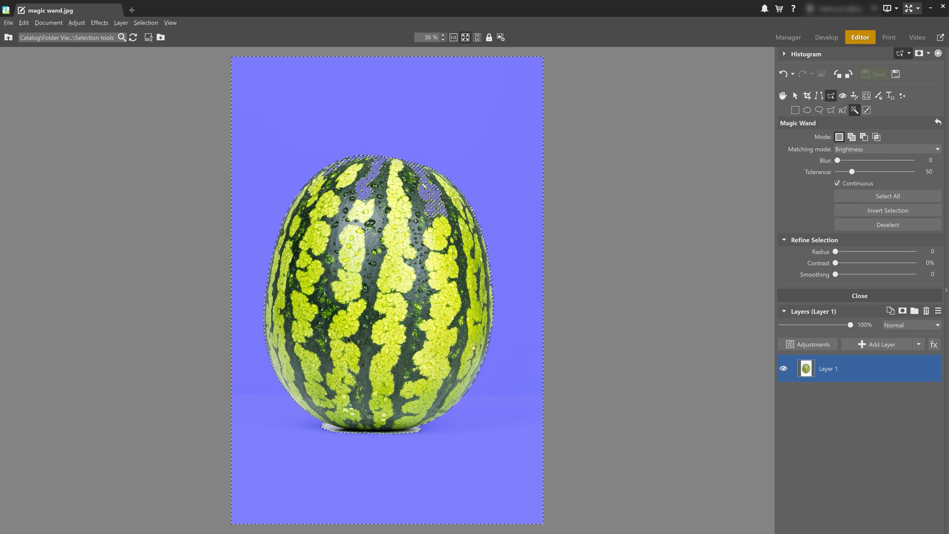
key("ctrl+d")
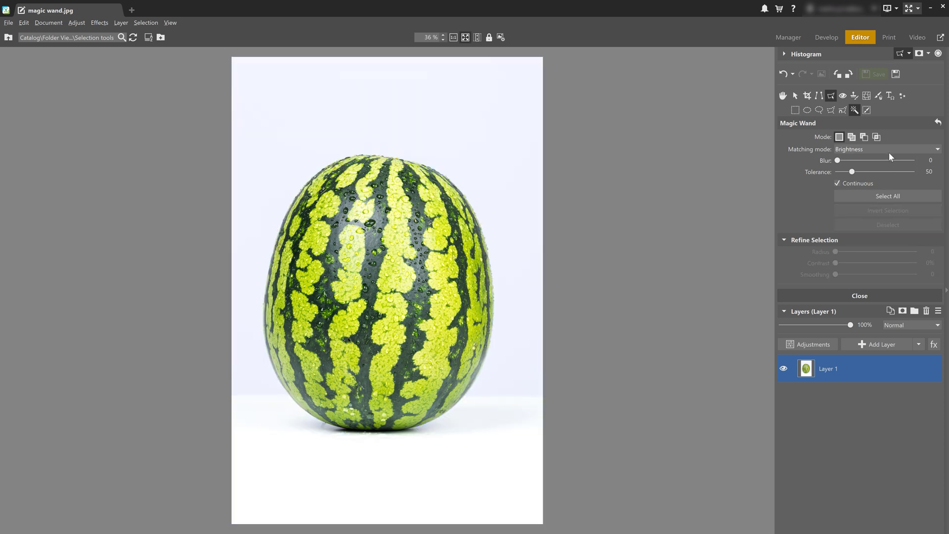
Try selecting the background with RGB matching and tolerance 10, then clear the selection.
left_click(888, 151)
left_click(864, 155)
left_click_drag(856, 170, 839, 166)
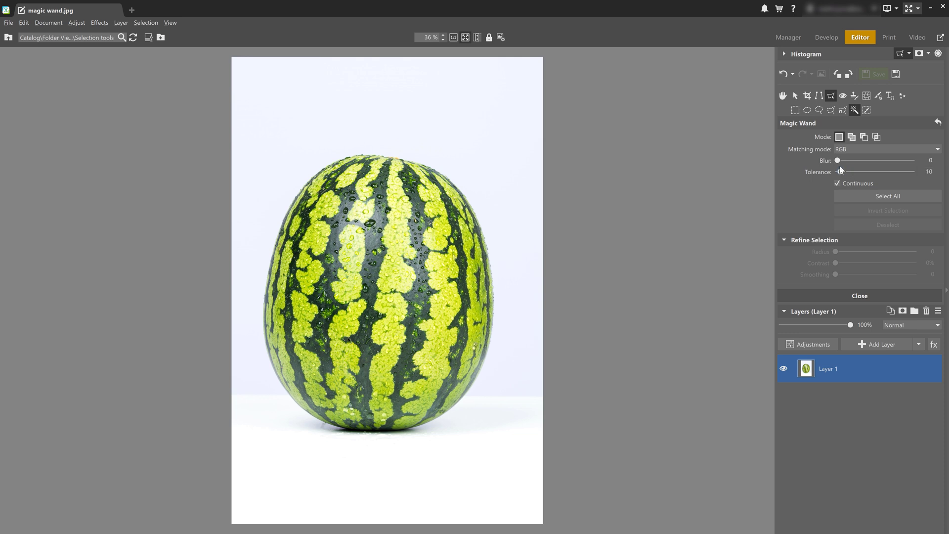
left_click(488, 179)
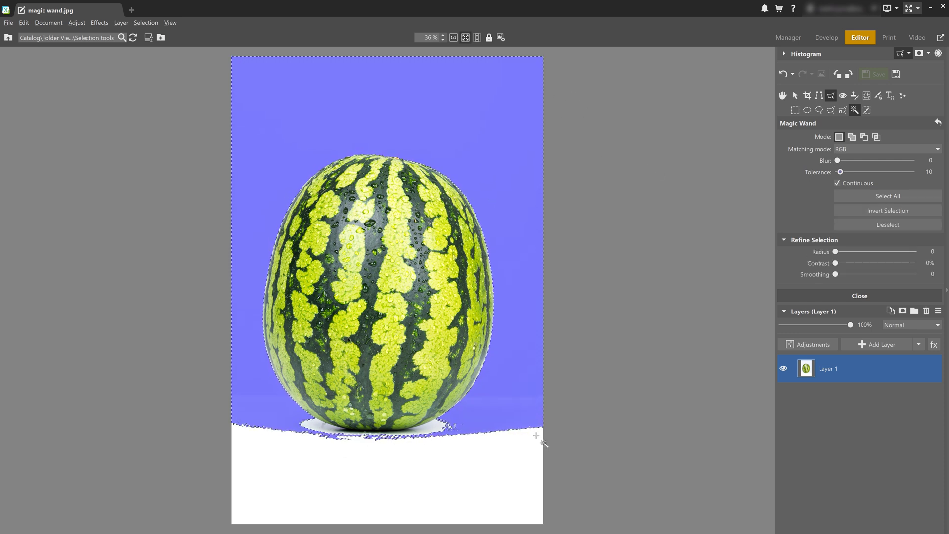
key("ctrl+d")
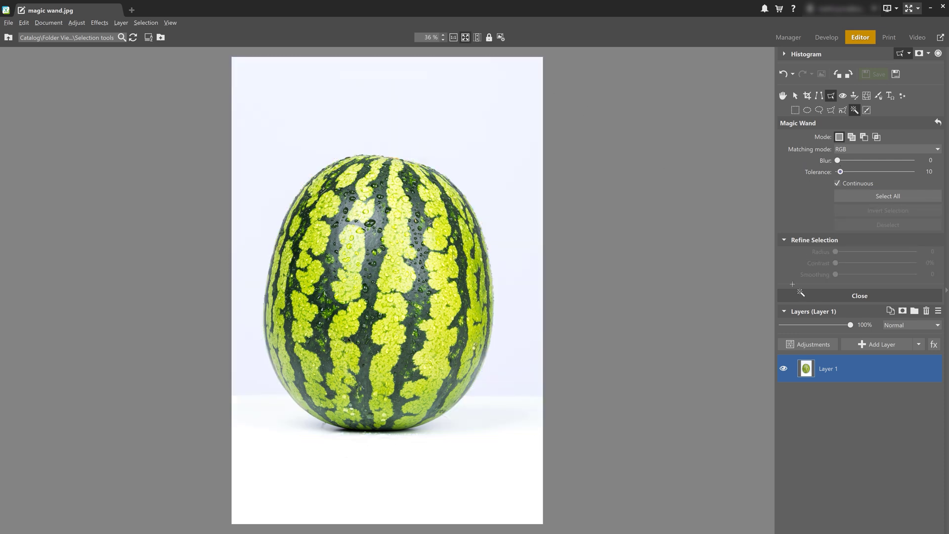
Try selecting the background with the Magic Wand tolerance raised to 150.
left_click_drag(839, 172, 857, 171)
left_click(513, 161)
key("ctrl+d")
left_click(499, 160)
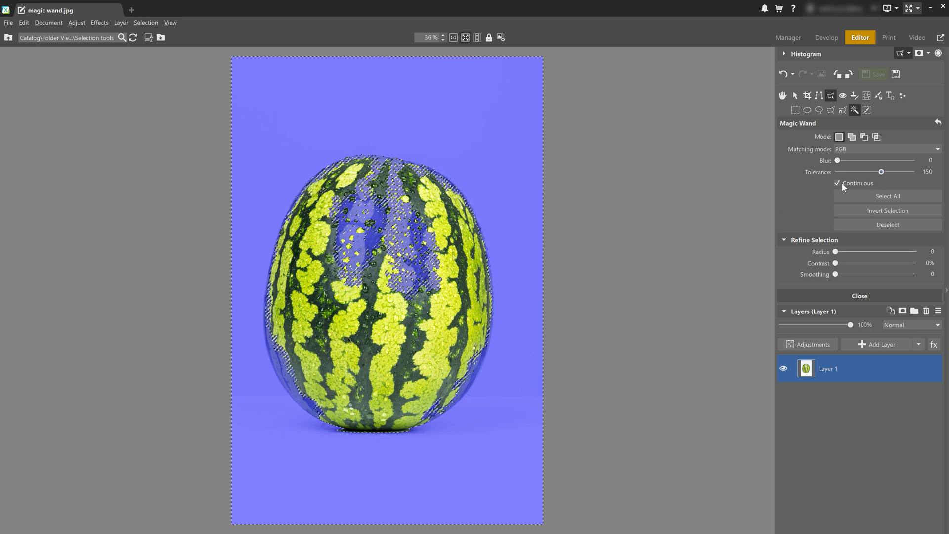
Reset the tolerance to 50, try selecting the background with Continuous off, then deselect and re-enable Continuous.
double_click(812, 170)
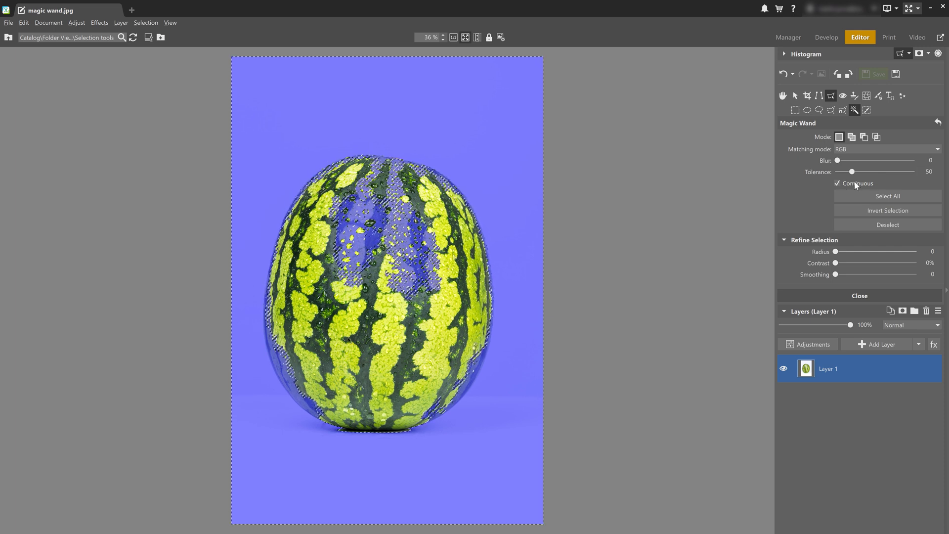
key("ctrl+d")
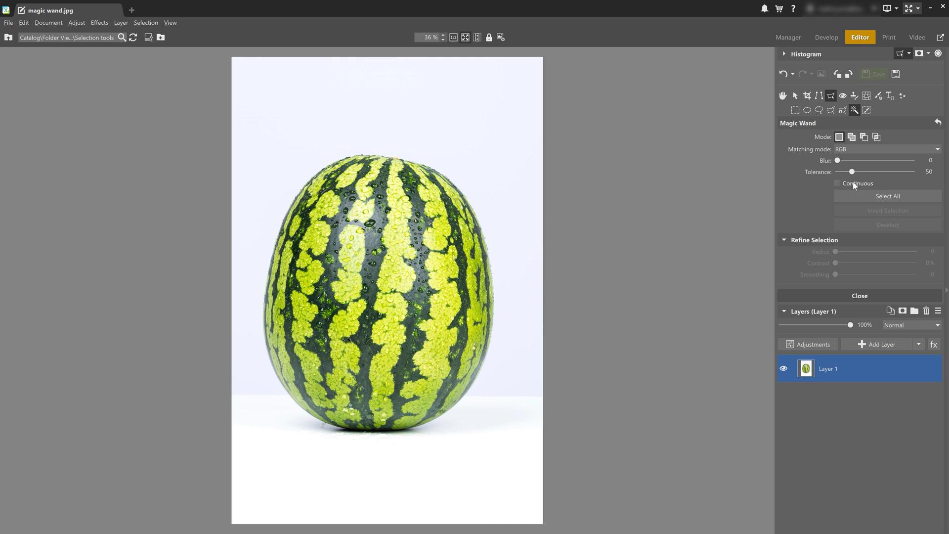
left_click(495, 135)
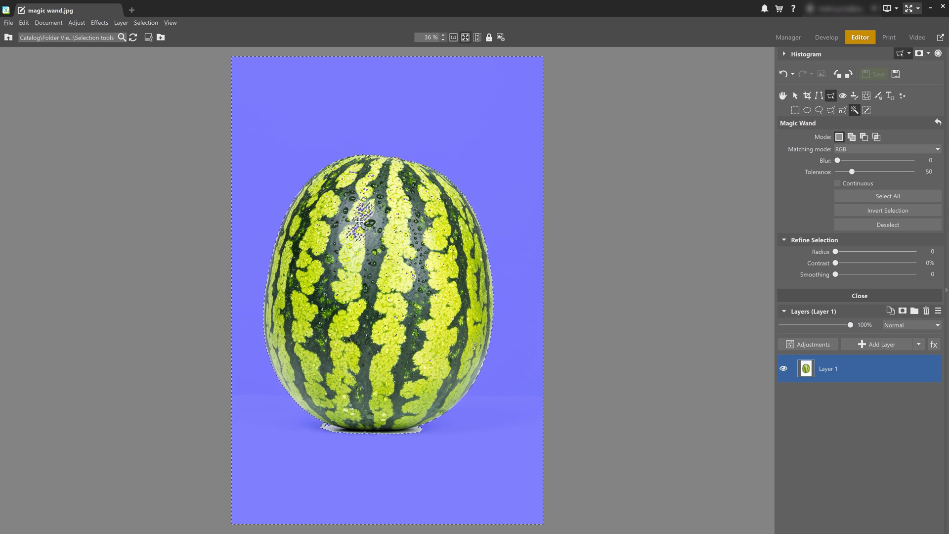
key("ctrl+d")
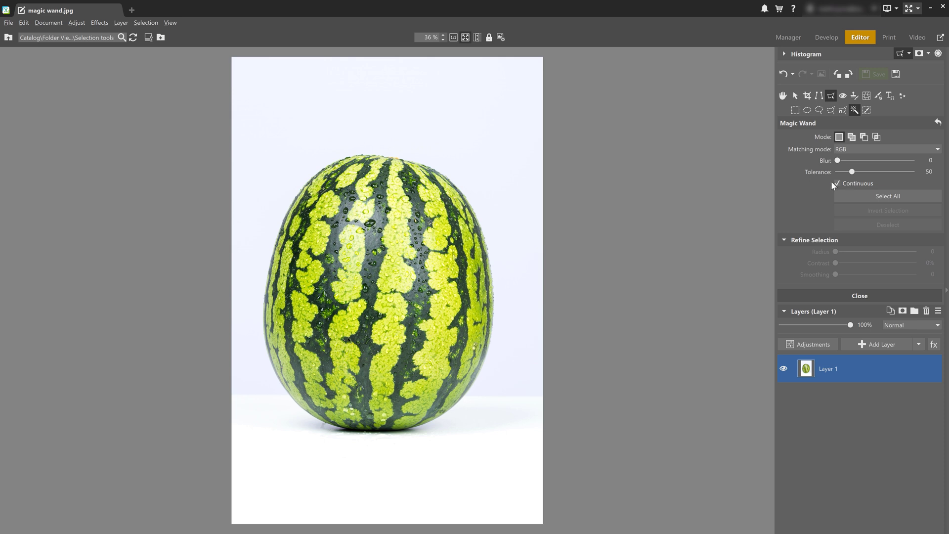
Select the background with the Magic Wand and add the strip beneath the watermelon using the Selection Brush at diameter 140 and 9% blur.
left_click(486, 137)
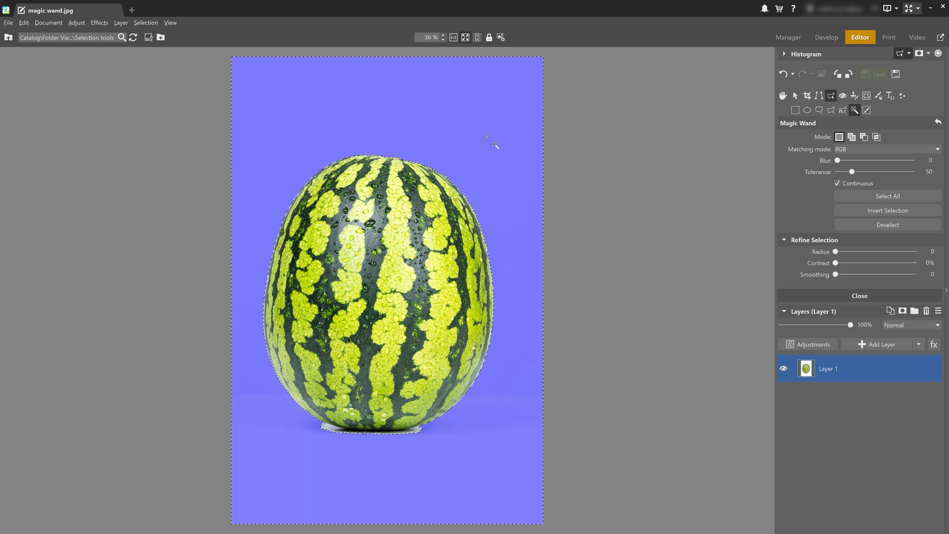
left_click(865, 110)
scroll(317, 449, "up", 5)
mouse_move(843, 149)
left_mouse_down()
mouse_move(866, 149)
mouse_move(843, 172)
left_mouse_up()
mouse_move(307, 387)
left_mouse_down()
mouse_move(395, 403)
mouse_move(296, 375)
mouse_move(404, 408)
mouse_move(350, 394)
mouse_move(498, 420)
mouse_move(701, 415)
mouse_move(435, 444)
mouse_move(342, 416)
mouse_move(443, 397)
mouse_move(418, 398)
mouse_move(483, 374)
mouse_move(464, 388)
mouse_move(336, 417)
mouse_move(431, 396)
left_mouse_up()
key("ctrl+z")
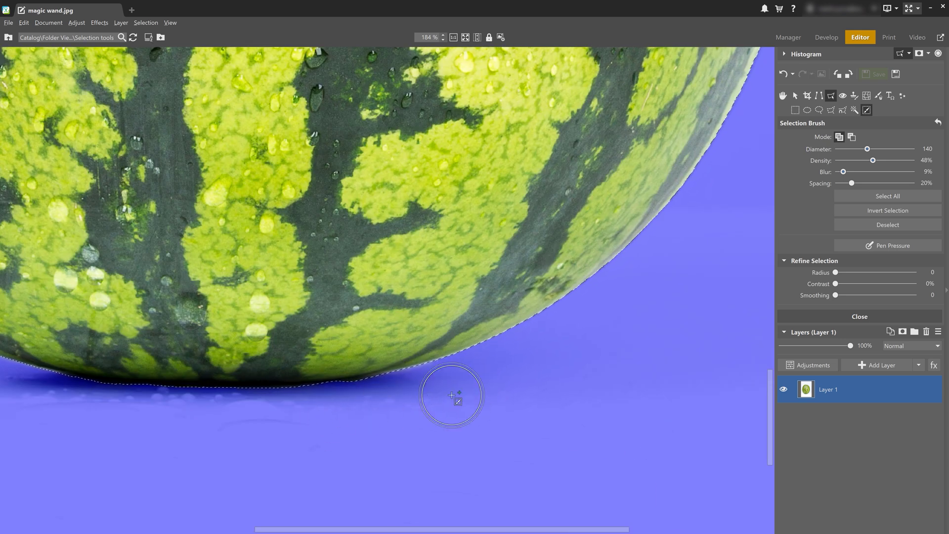
Invert the selection to the watermelon, open the Enhance Colors adjustment for it, and hide the selection overlay.
scroll(372, 447, "down", 5)
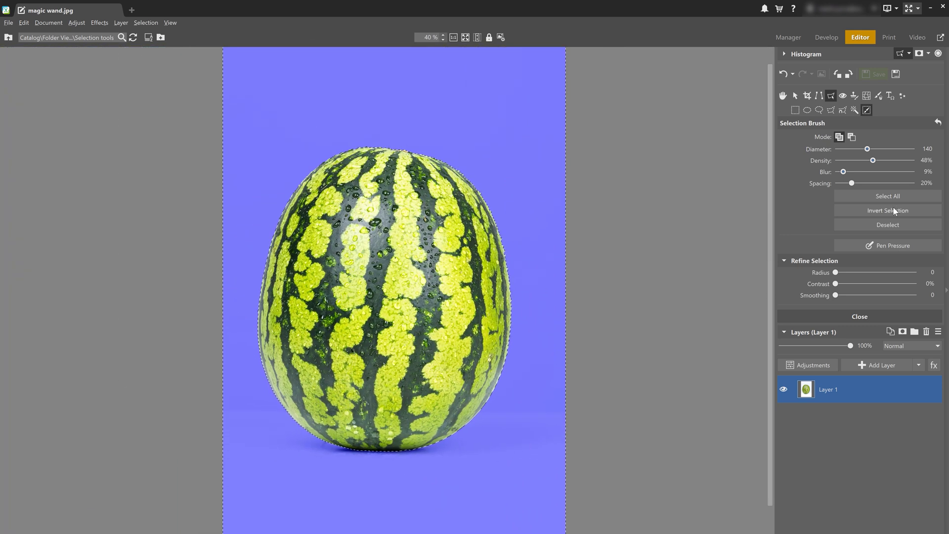
left_click(895, 211)
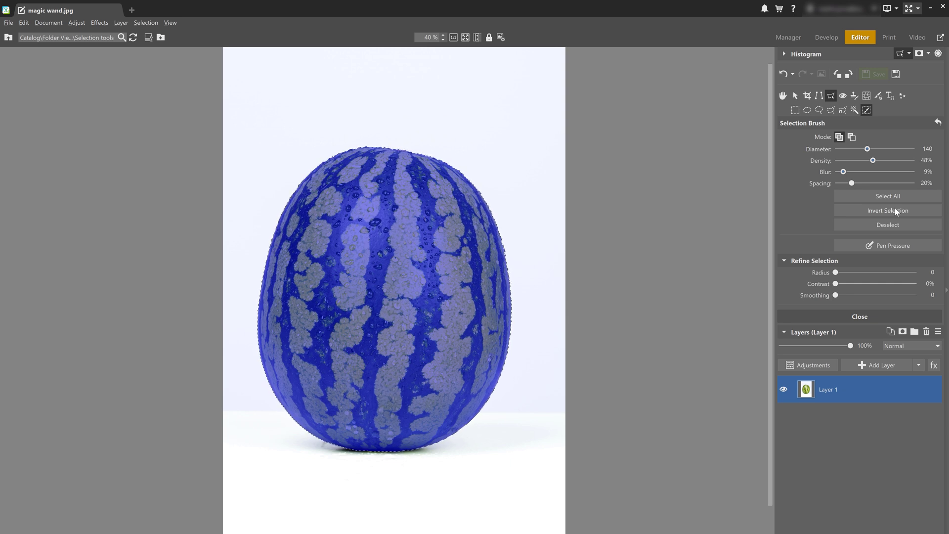
left_click(803, 364)
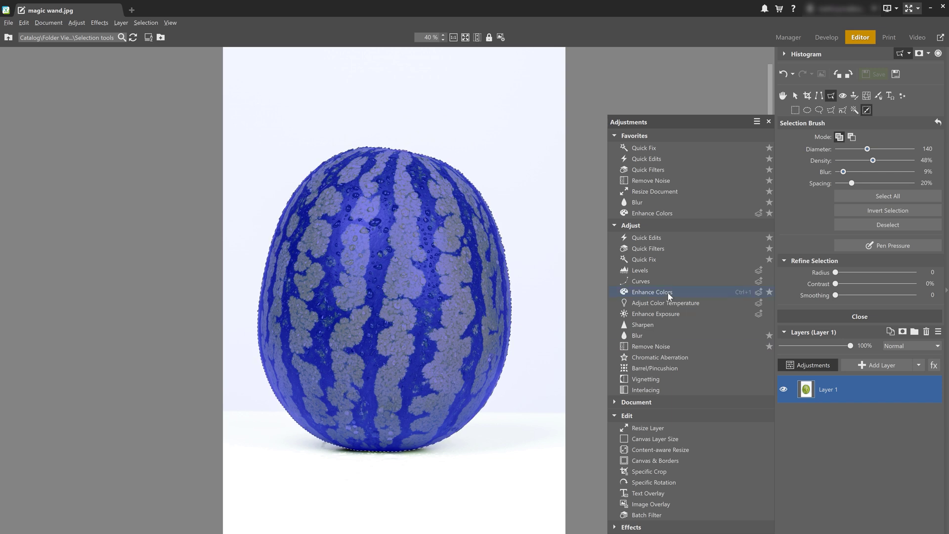
left_click(668, 292)
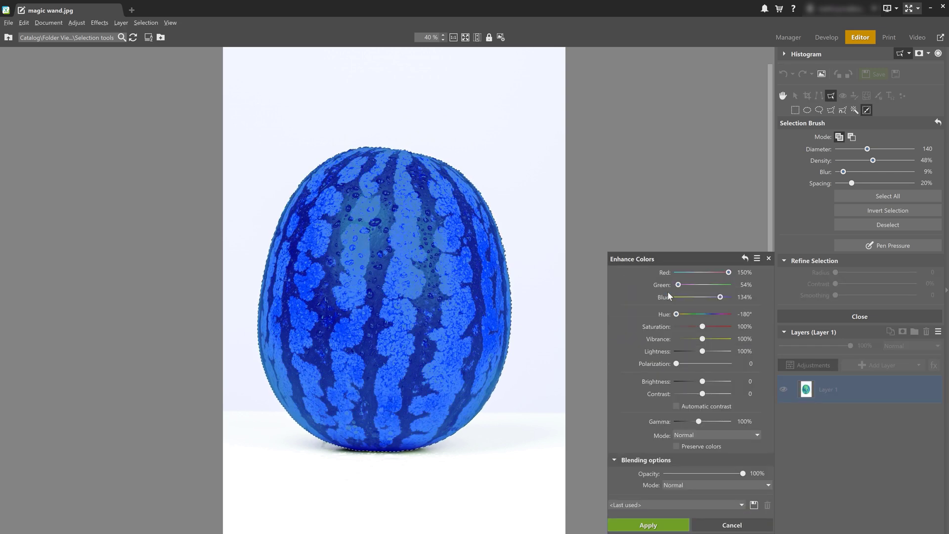
left_click(899, 55)
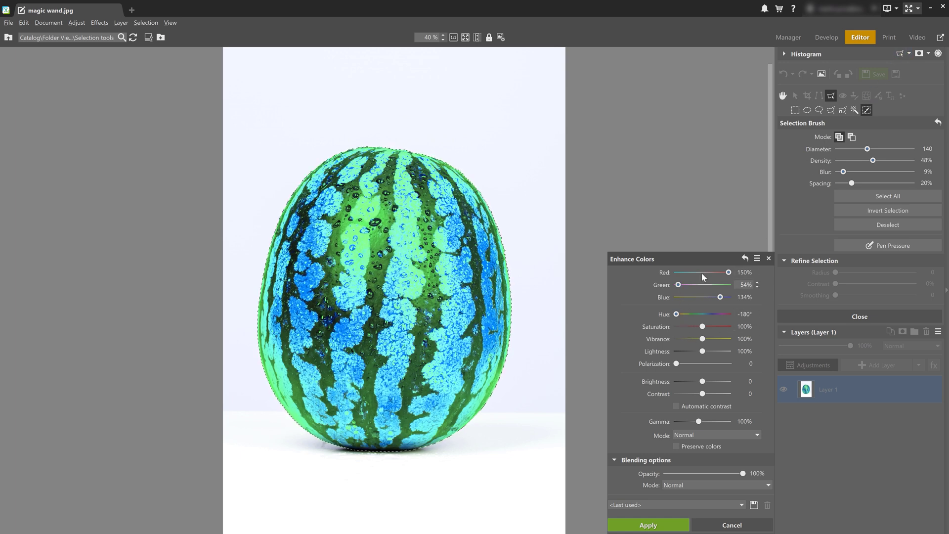
Reset Enhance Colors and recolour the watermelon with red 123%, green 78%, blue 134% and hue -37°, applying the adjustment.
left_click(745, 258)
left_click_drag(702, 272, 697, 317)
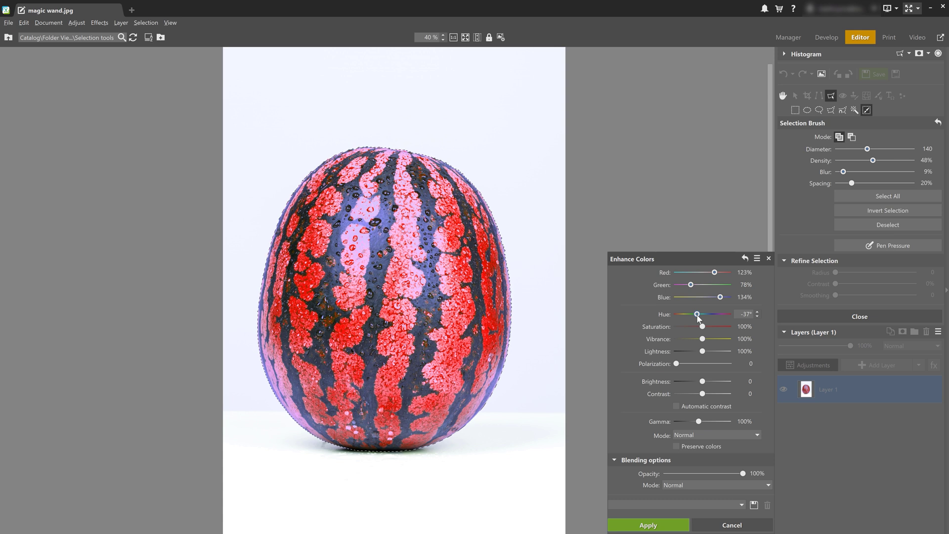
left_click(643, 524)
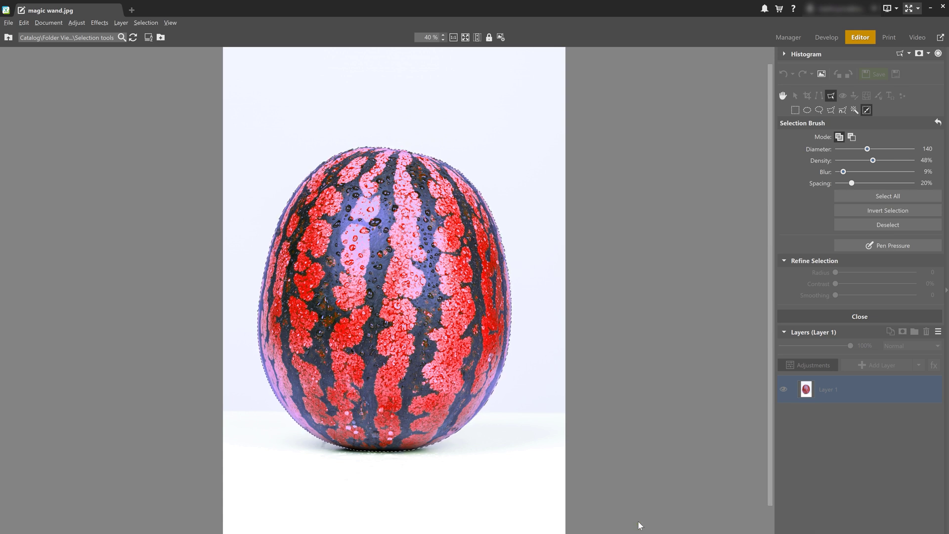
Switch from the recoloured watermelon photo to selection brush.jpg.
mouse_move(610, 519)
left_click(430, 478)
left_click(509, 296)
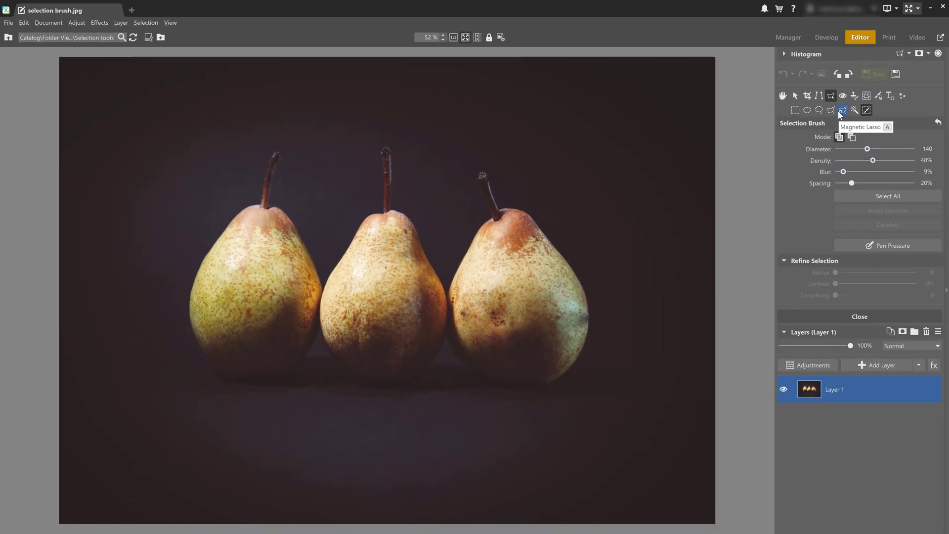
Trace the pears with the Magnetic Lasso from the right pear's lower edge, over all three stems and around the left pear.
left_click(842, 110)
scroll(537, 411, "up", 2)
scroll(538, 411, "up", 3)
left_click(465, 415)
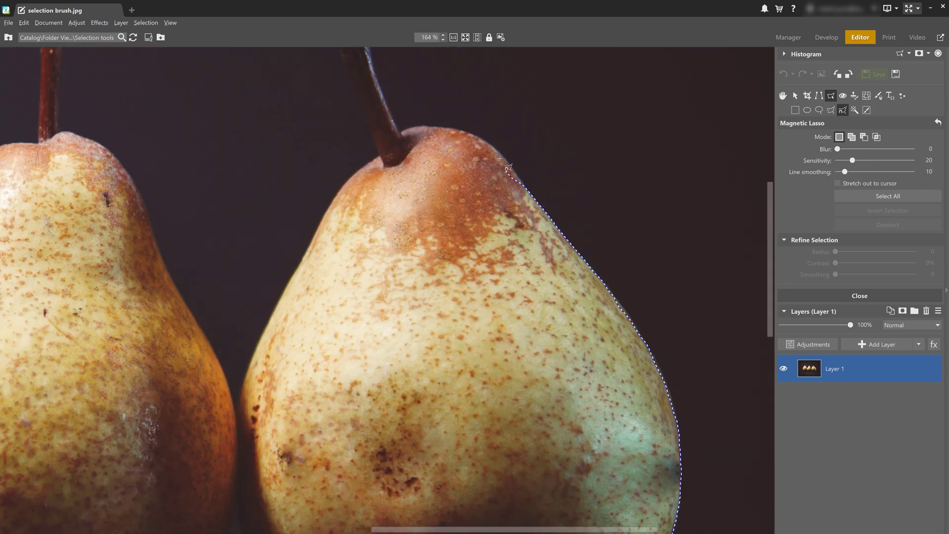
left_click_drag(369, 51, 411, 217)
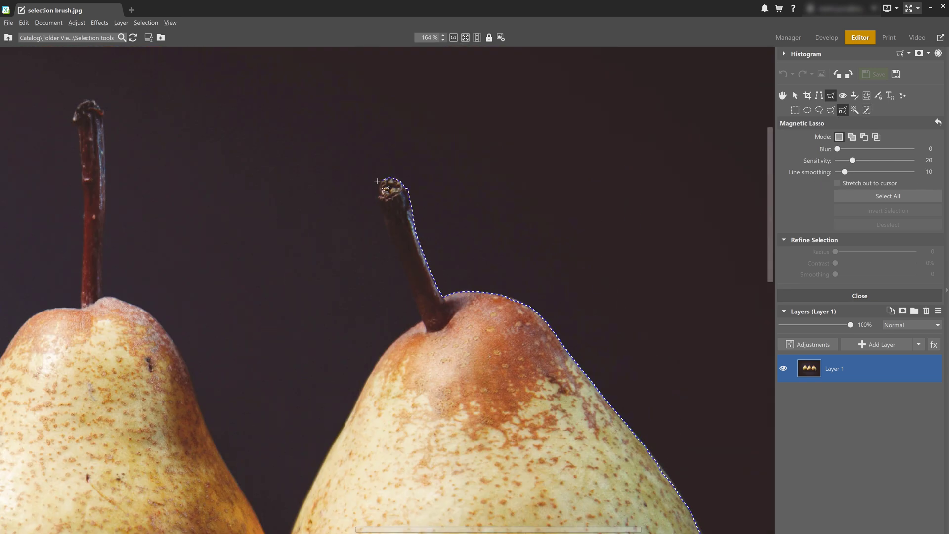
left_click_drag(287, 523, 377, 334)
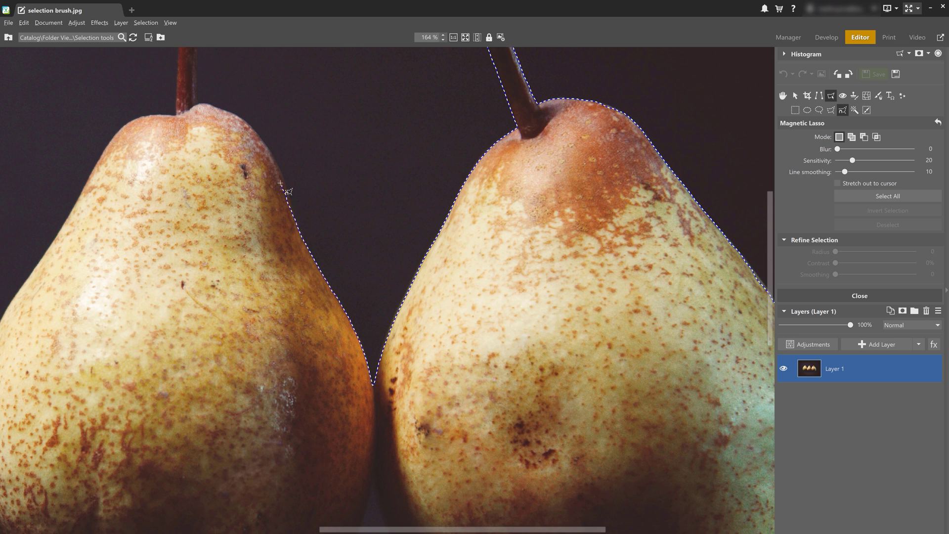
left_click_drag(193, 71, 191, 380)
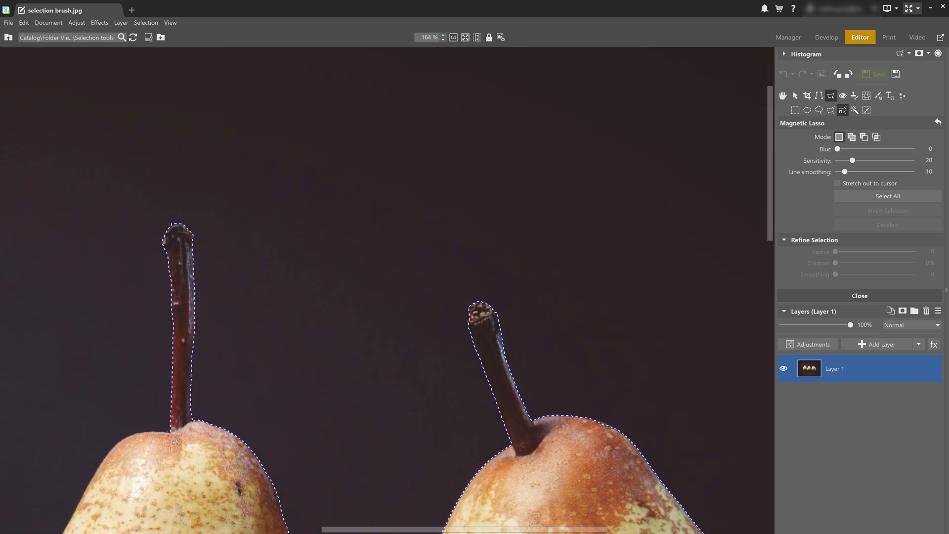
left_click_drag(65, 528, 298, 265)
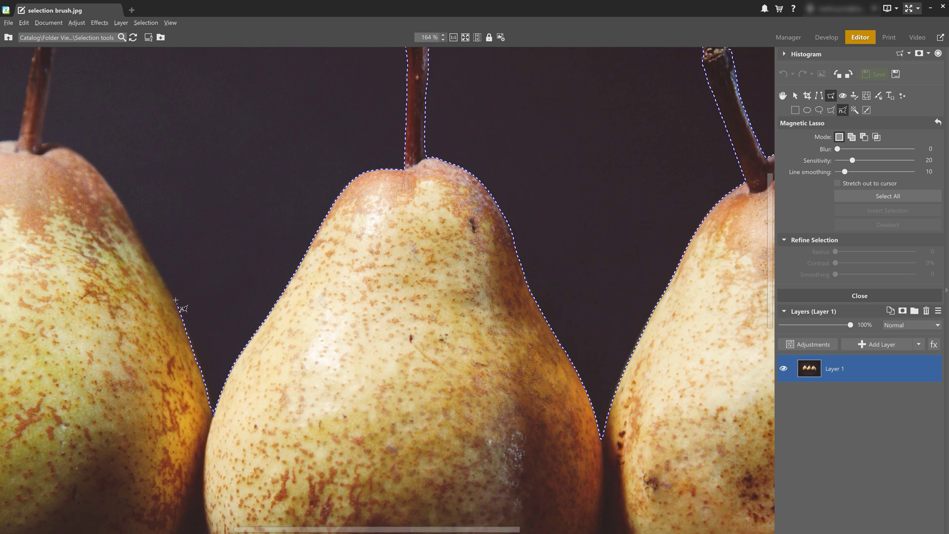
left_click_drag(43, 143, 286, 300)
mouse_move(289, 257)
left_mouse_down()
mouse_move(302, 135)
mouse_move(267, 286)
mouse_move(142, 387)
mouse_move(95, 444)
mouse_move(428, 179)
mouse_move(375, 275)
mouse_move(405, 188)
mouse_move(375, 274)
mouse_move(368, 347)
mouse_move(396, 430)
mouse_move(376, 365)
mouse_move(415, 457)
mouse_move(445, 489)
mouse_move(319, 293)
mouse_move(307, 293)
mouse_move(369, 336)
mouse_move(357, 334)
mouse_move(348, 331)
mouse_move(410, 340)
mouse_move(539, 329)
mouse_move(621, 241)
mouse_move(645, 185)
mouse_move(668, 247)
mouse_move(215, 233)
mouse_move(226, 263)
mouse_move(219, 238)
mouse_move(157, 260)
mouse_move(146, 253)
mouse_move(105, 308)
mouse_move(97, 309)
mouse_move(111, 272)
mouse_move(102, 285)
mouse_move(75, 286)
mouse_move(148, 362)
mouse_move(265, 393)
left_mouse_up()
Remove the misplaced lasso points along the middle pear's lower left edge and continue the outline from there.
key("BackSpace")
key("BackSpace")
key("BackSpace")
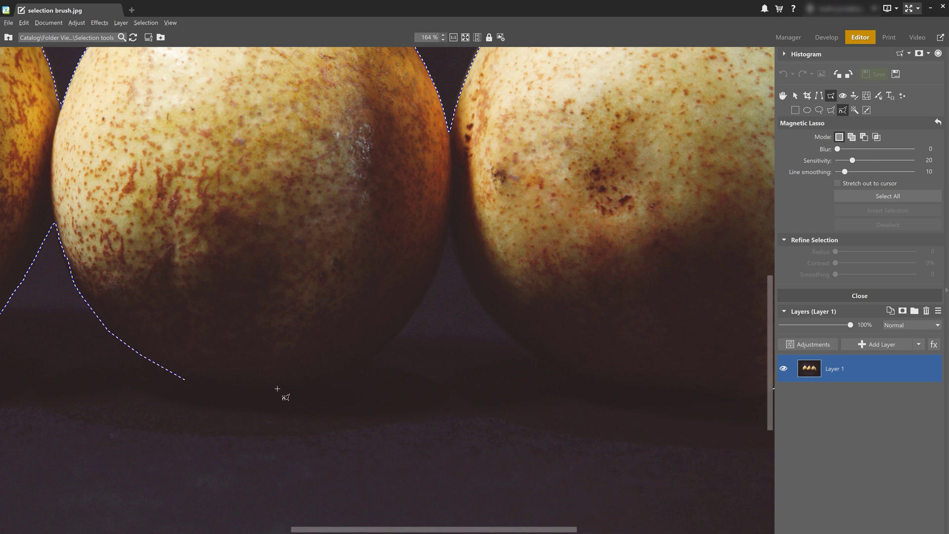
key("BackSpace")
key("BackSpace")
key("BackSpace")
left_click(144, 359)
Outline the dark undersides of the middle and right pears point by point and close the lasso selection at its start.
scroll(296, 393, "down", 3)
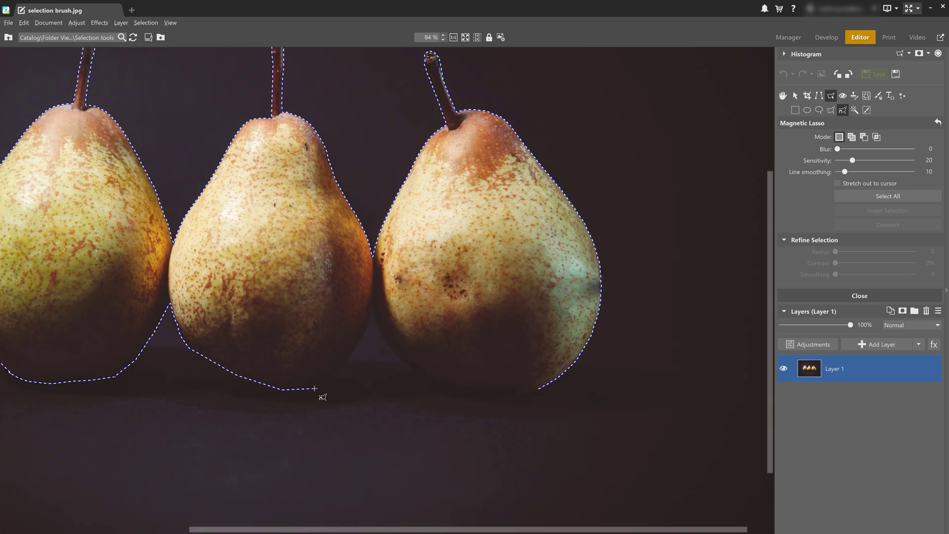
left_click(318, 381)
left_click(343, 364)
left_click(367, 327)
left_click(371, 304)
left_click(383, 338)
left_click(405, 363)
left_click(438, 385)
left_click(509, 395)
left_click(537, 390)
Display the selection as Cover Unselected and set the Selection Brush to subtract mode with 16% blur.
left_click(908, 54)
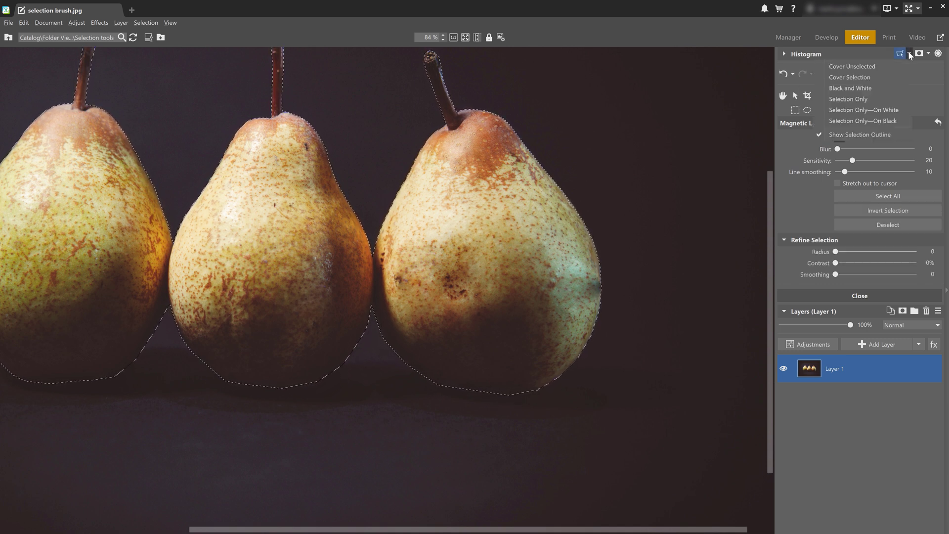
left_click(892, 65)
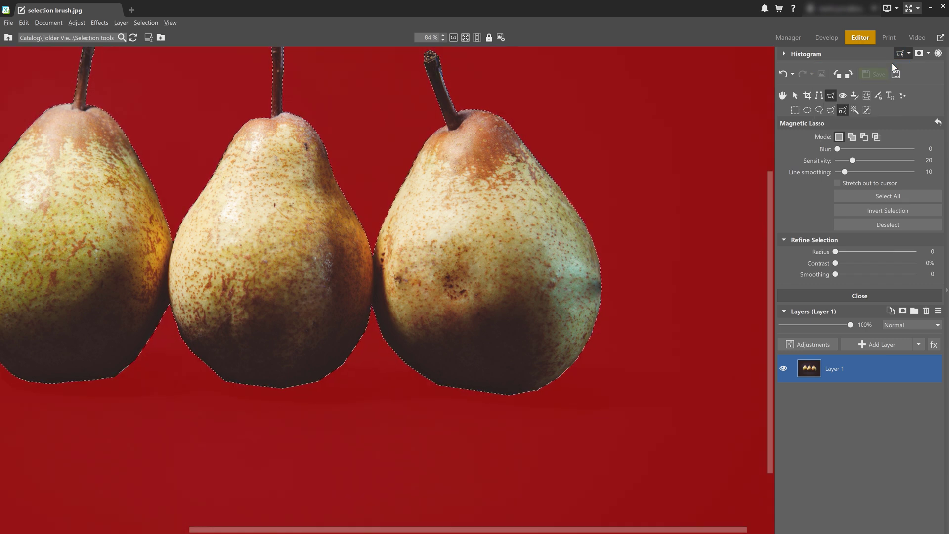
left_click(868, 111)
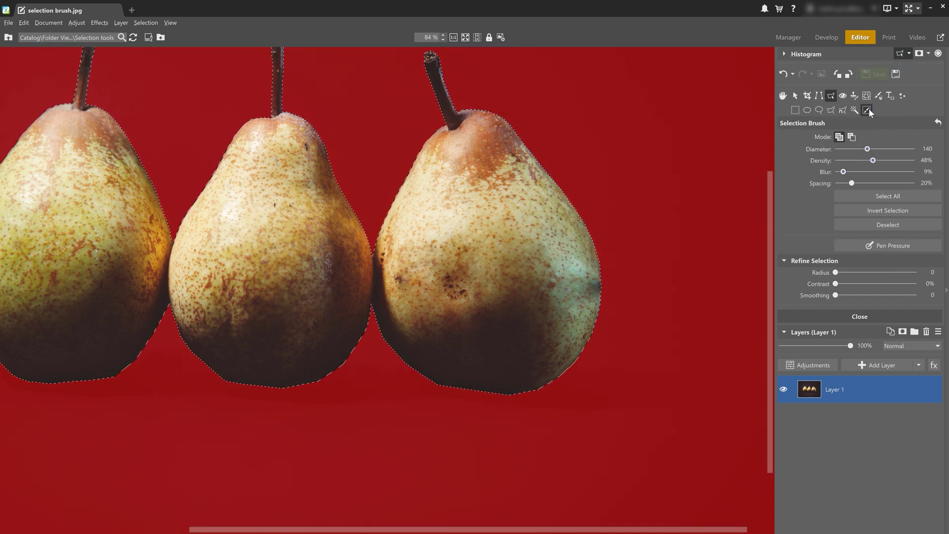
left_click(851, 138)
left_click_drag(846, 173, 850, 173)
scroll(538, 410, "down", 2)
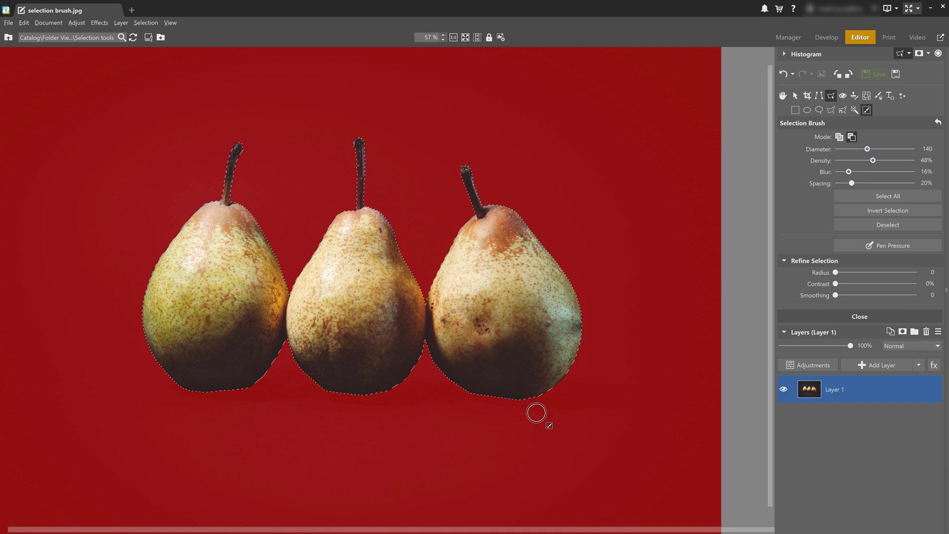
Smooth the angular selection edges beneath the pears by subtracting with the Selection Brush at diameter 90, undoing a faulty stroke.
scroll(536, 411, "up", 4)
scroll(542, 404, "up", 1)
scroll(539, 399, "down", 5, "shift")
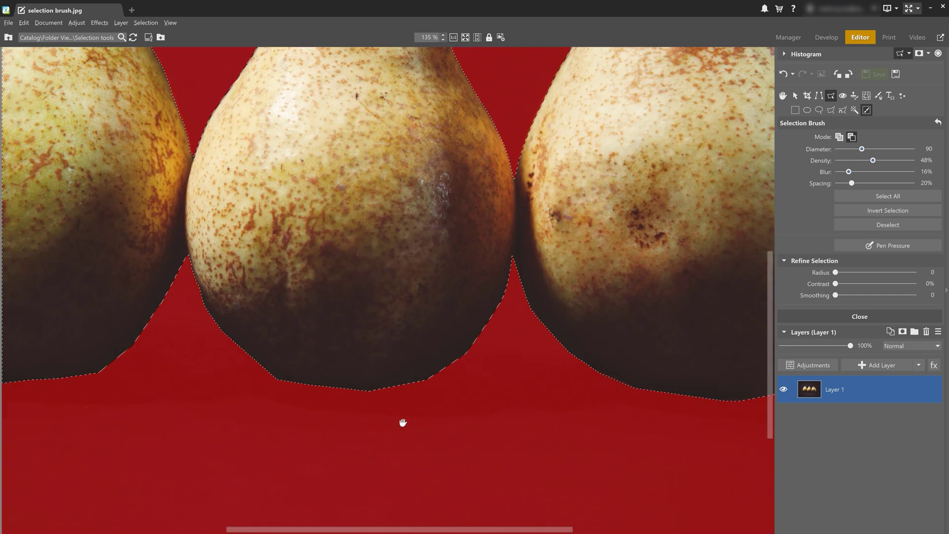
scroll(314, 423, "left", 5)
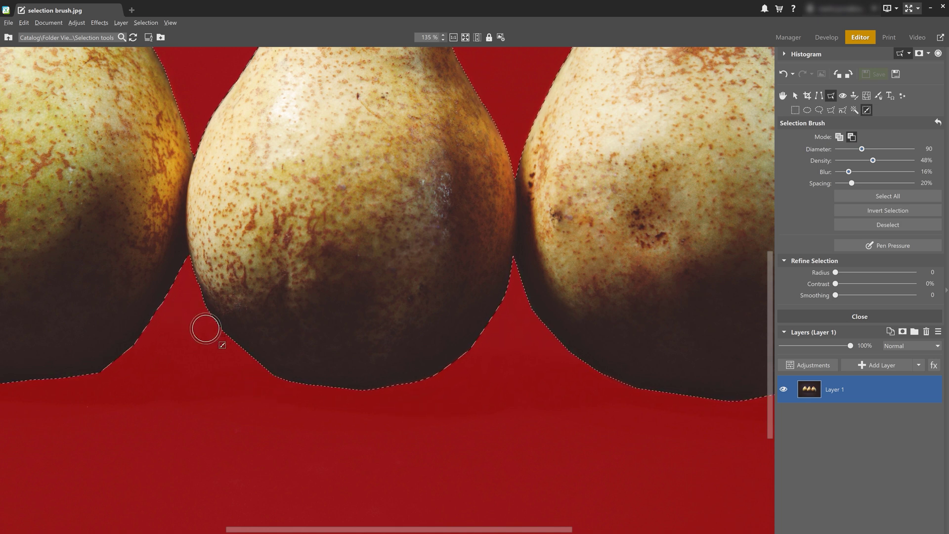
scroll(239, 354, "left", 5)
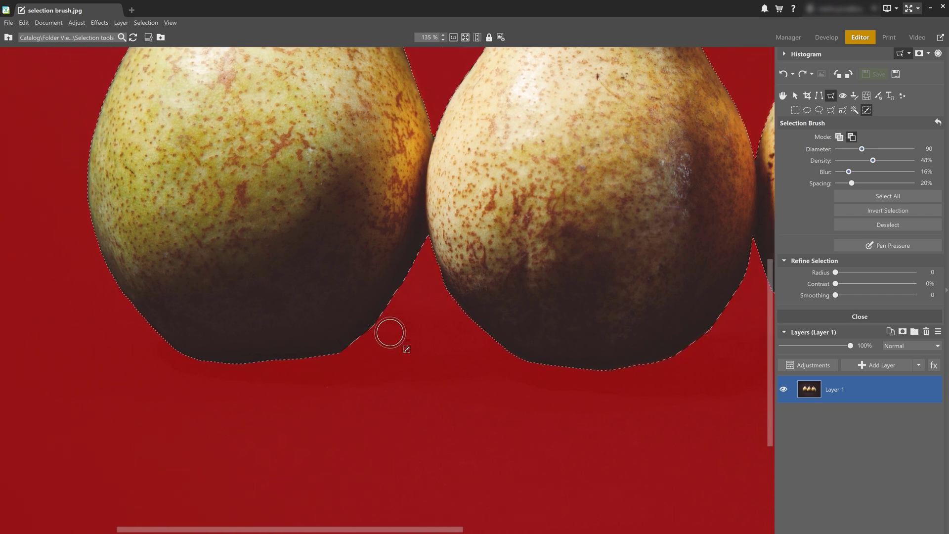
key("ctrl+z")
mouse_move(330, 366)
left_mouse_down()
mouse_move(193, 383)
mouse_move(219, 379)
left_mouse_up()
Switch the selection display to Cover Selection with all three pears in view.
scroll(287, 378, "down", 3)
scroll(334, 372, "down", 2)
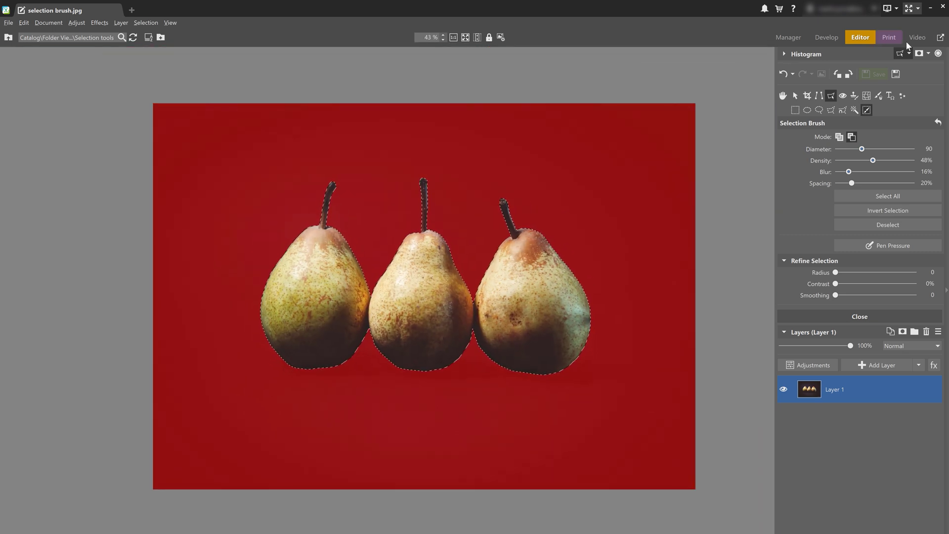
left_click(909, 54)
left_click(878, 77)
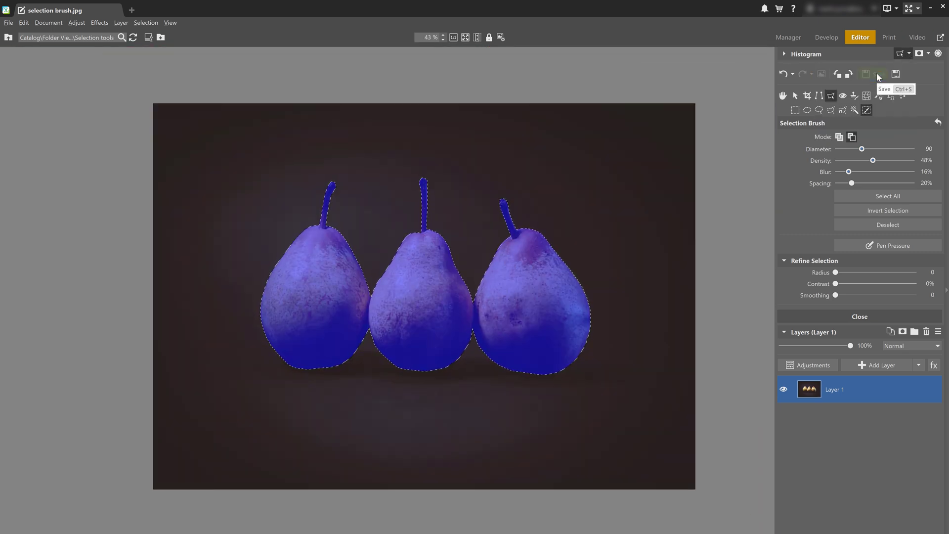